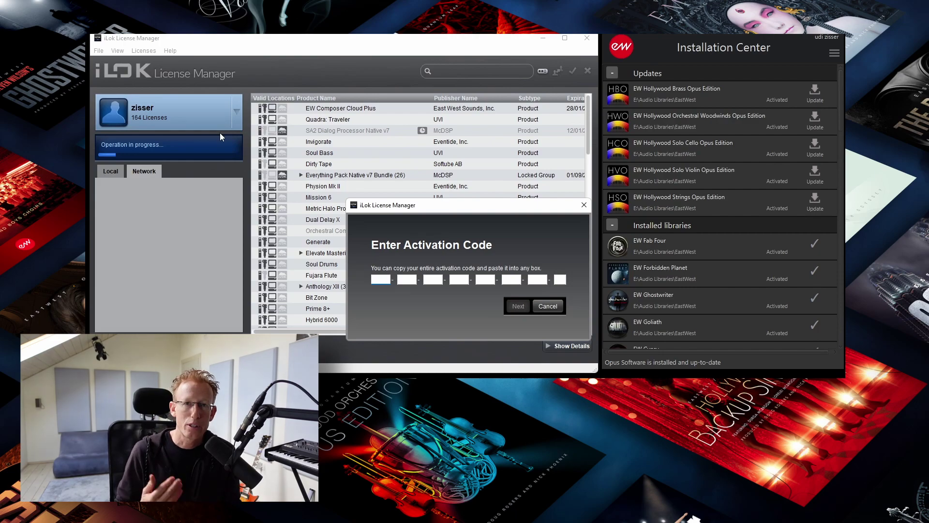
Cancel the activation code prompt and view the EW Composer Cloud Plus license options without changing anything.
click(584, 205)
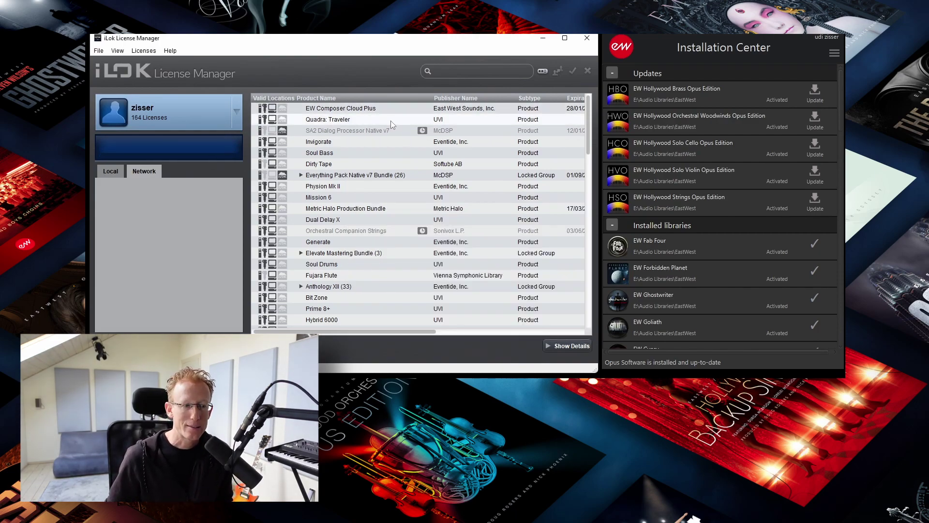
right_click(364, 111)
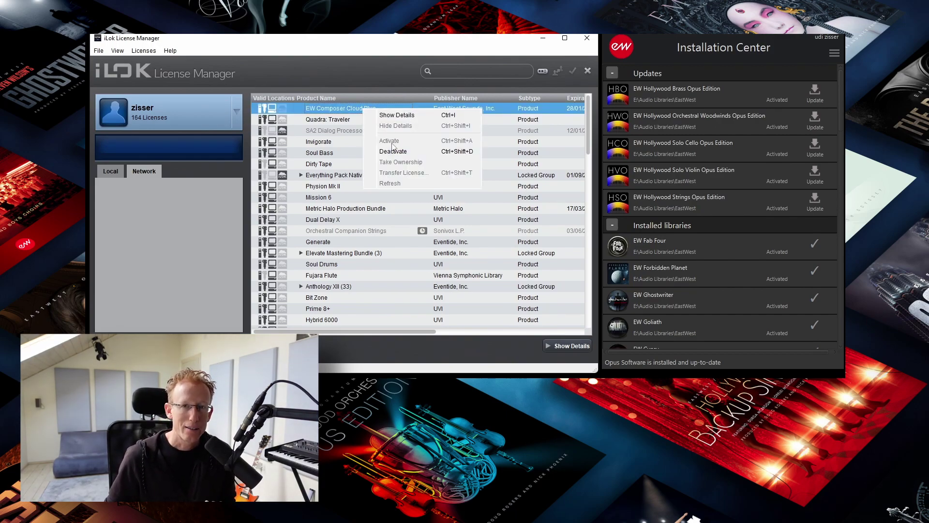
click(481, 46)
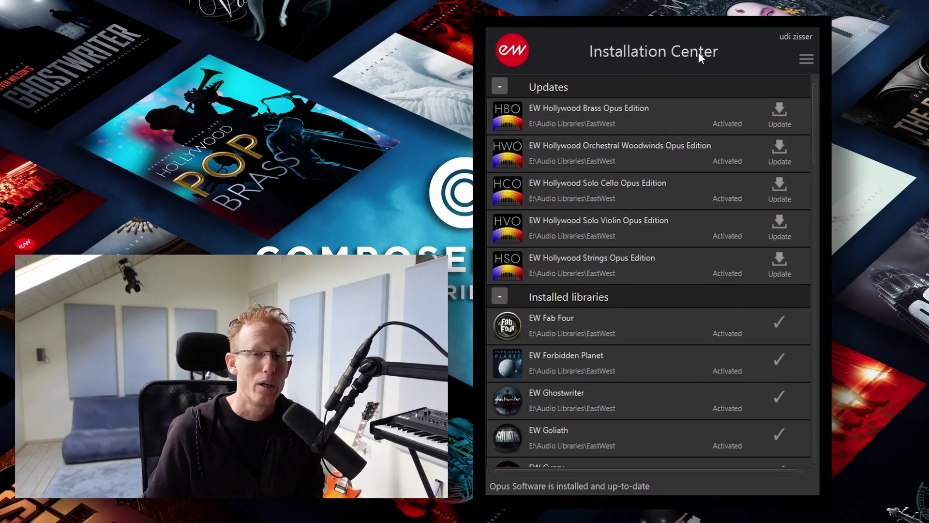
Check the Installation Center main menu, close it, and reopen it to show Library Directories and Reinstall Opus Software.
click(807, 59)
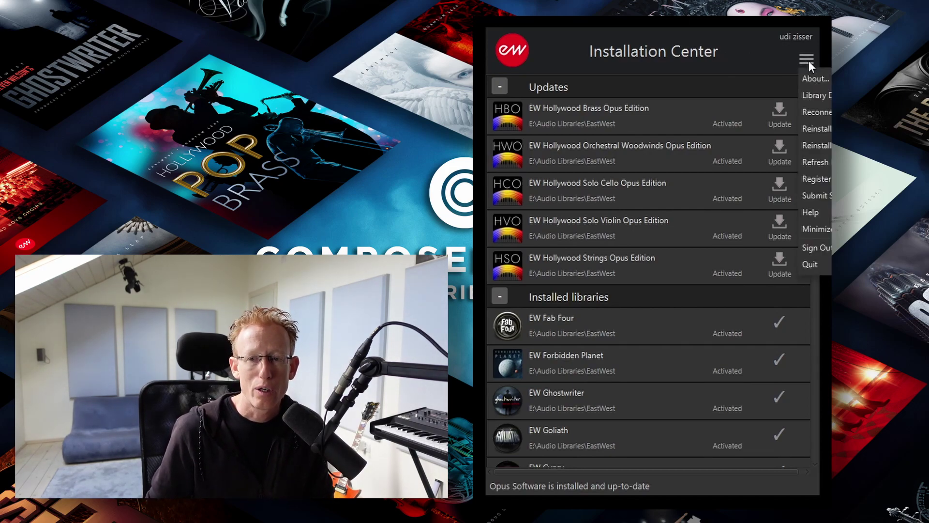
click(823, 95)
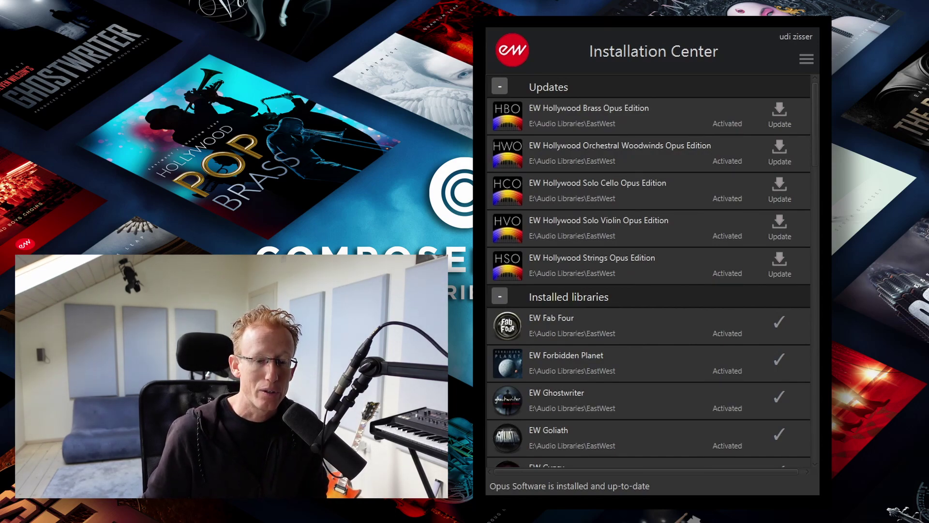
click(807, 61)
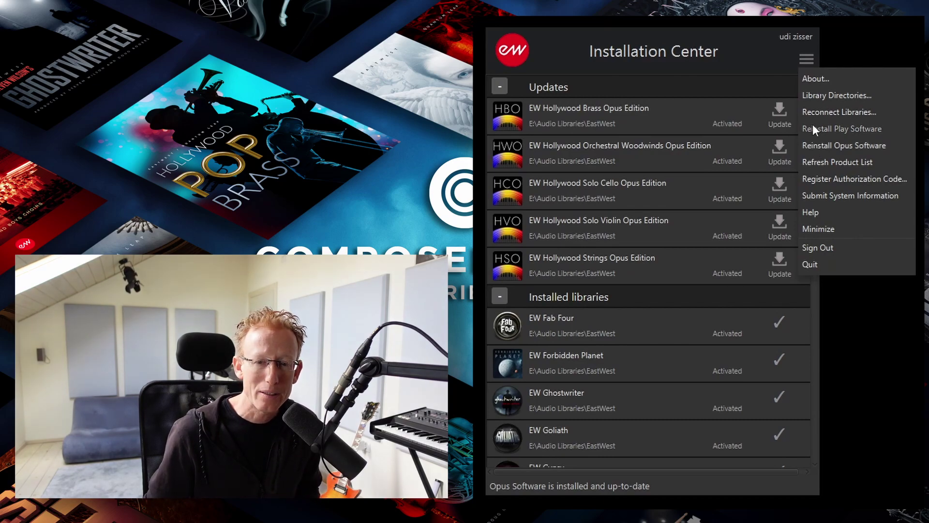
Close the main menu and scroll the library list down, then back up to Updates.
click(704, 42)
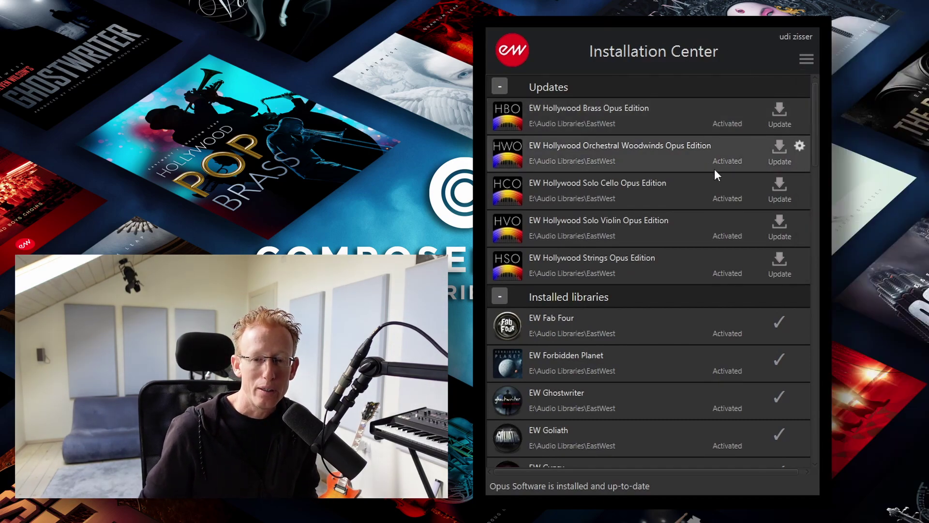
scroll(706, 187, down, 20)
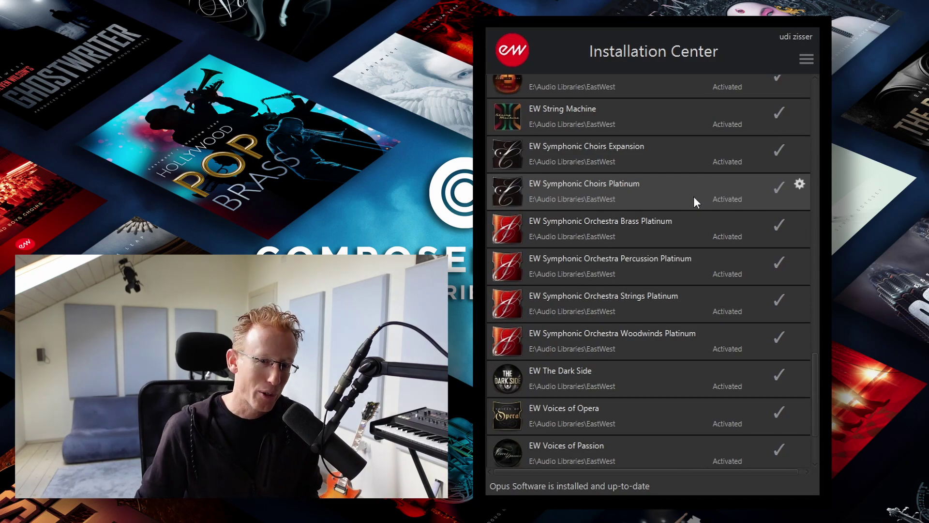
scroll(693, 199, up, 15)
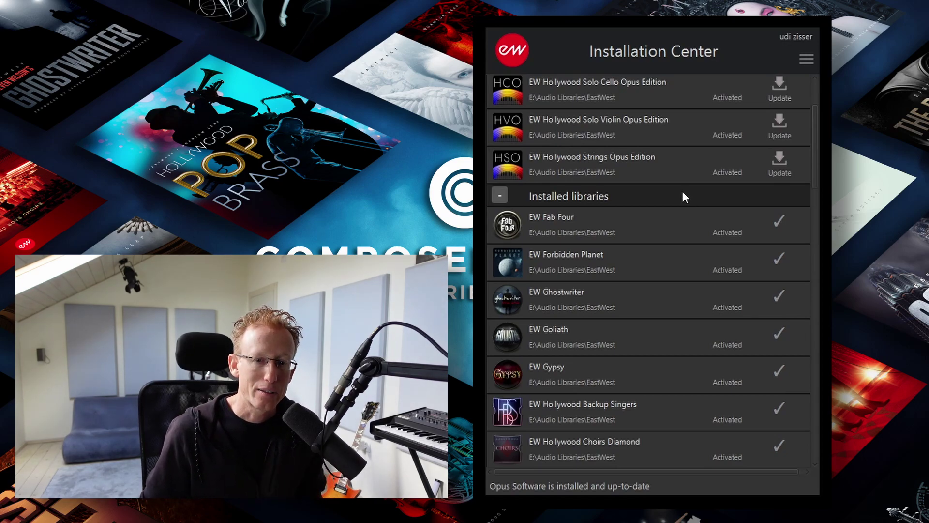
scroll(683, 190, up, 3)
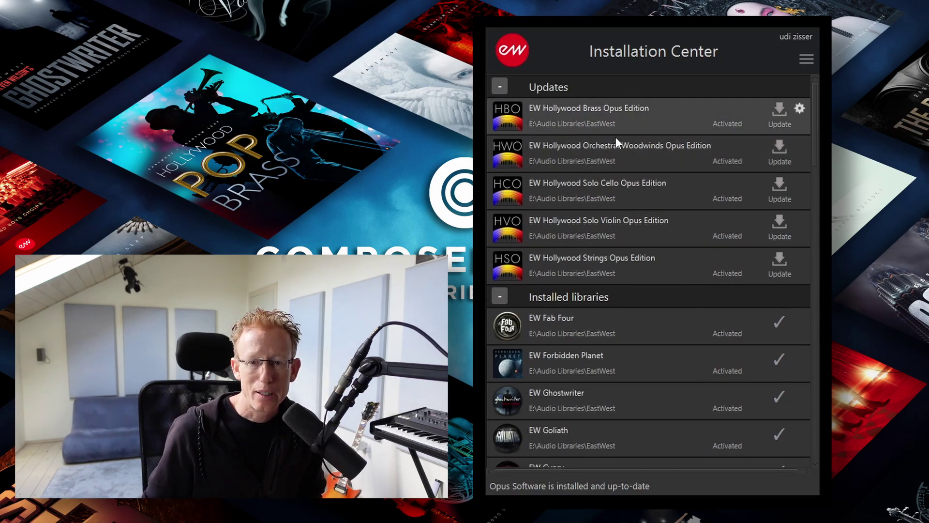
Update EW Hollywood Brass Opus Edition.
click(779, 109)
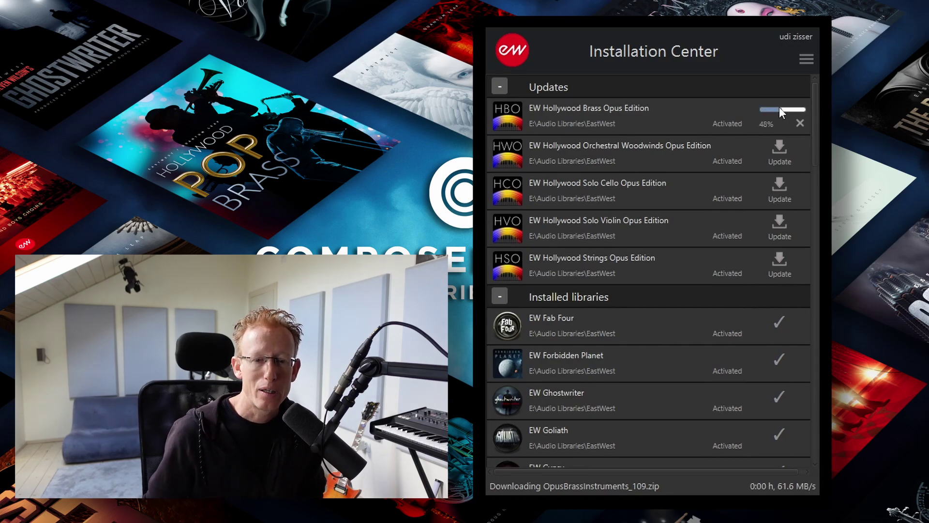
scroll(737, 173, down, 5)
scroll(729, 179, down, 7)
scroll(730, 179, down, 3)
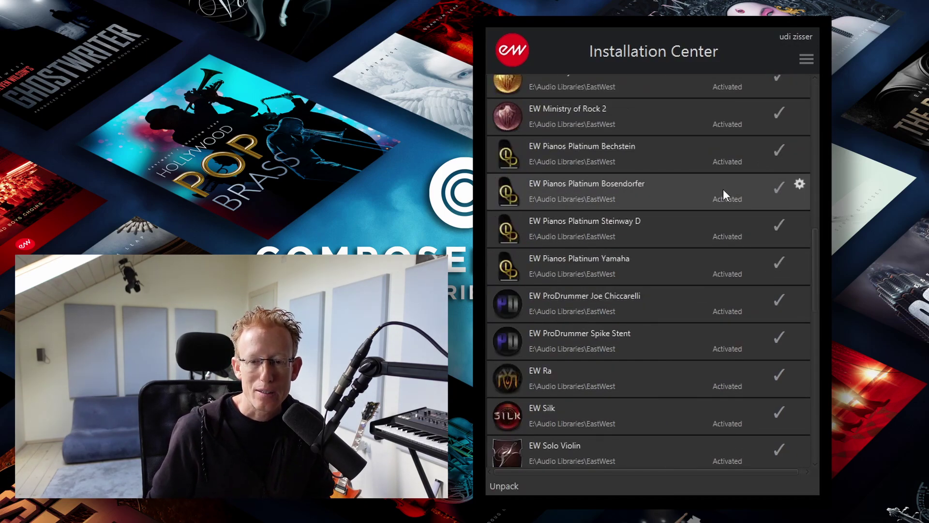
Show the EW Hollywood Pop Brass library folder in File Explorer from its gear menu.
scroll(722, 189, up, 10)
scroll(724, 181, down, 6)
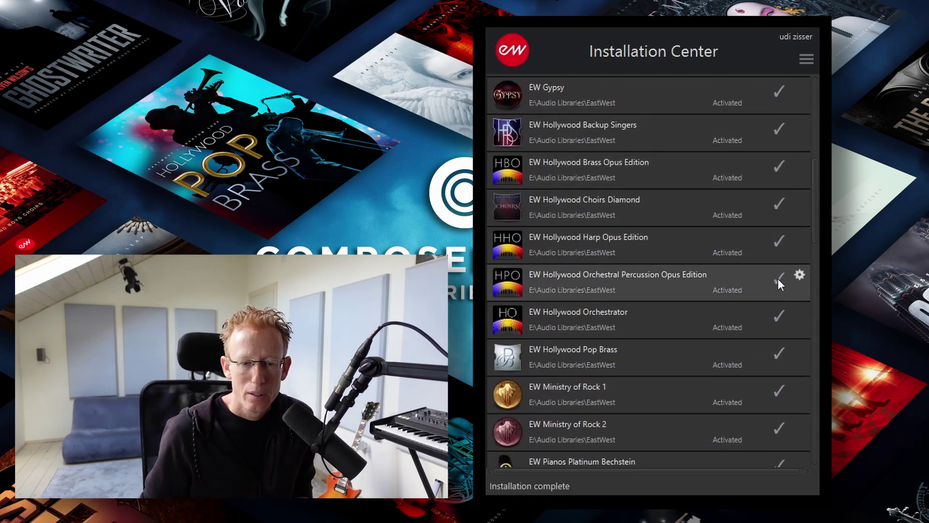
click(800, 350)
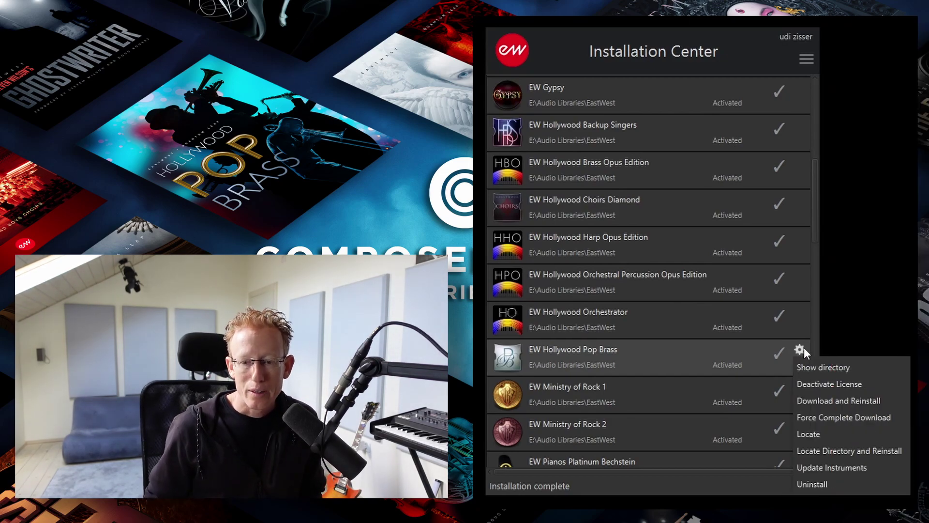
click(820, 367)
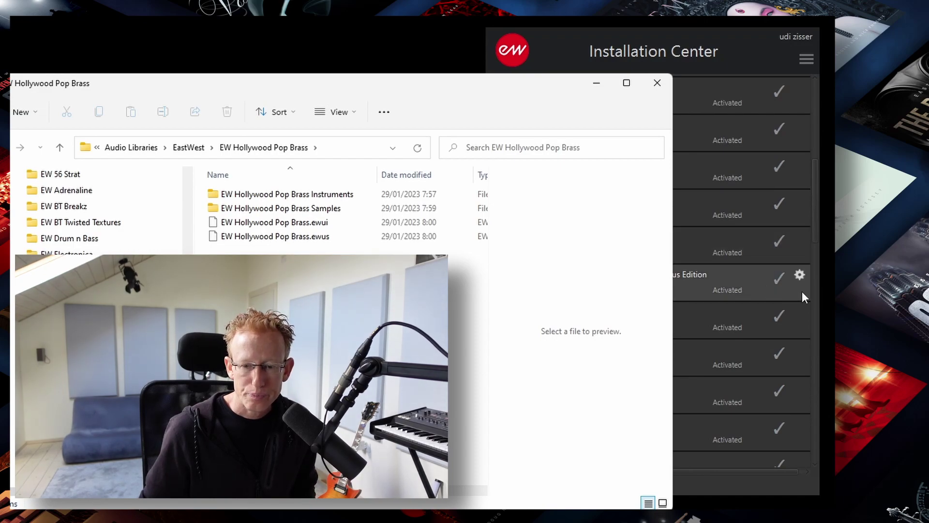
Open the options for the Orchestral Percussion library.
click(799, 275)
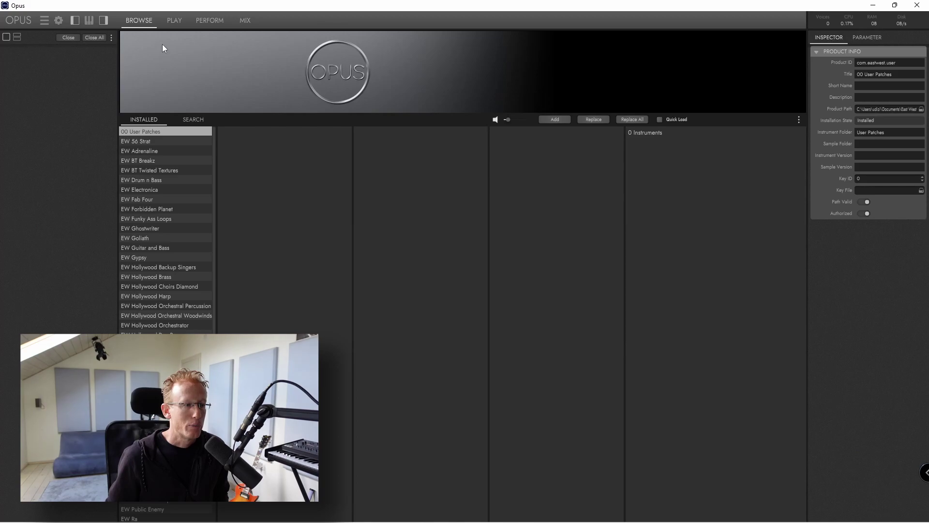
Look through the PLAY, PERFORM and MIX pages, then return to the BROWSE page.
click(173, 20)
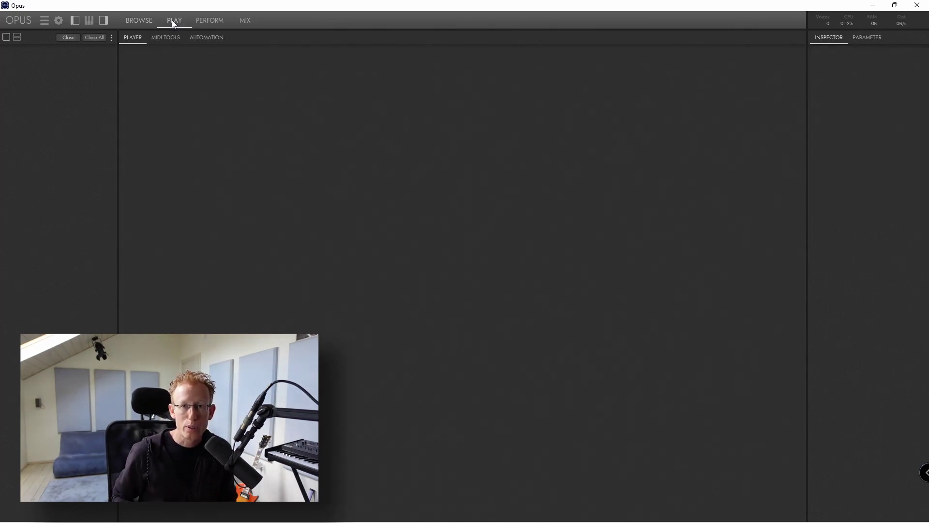
click(215, 22)
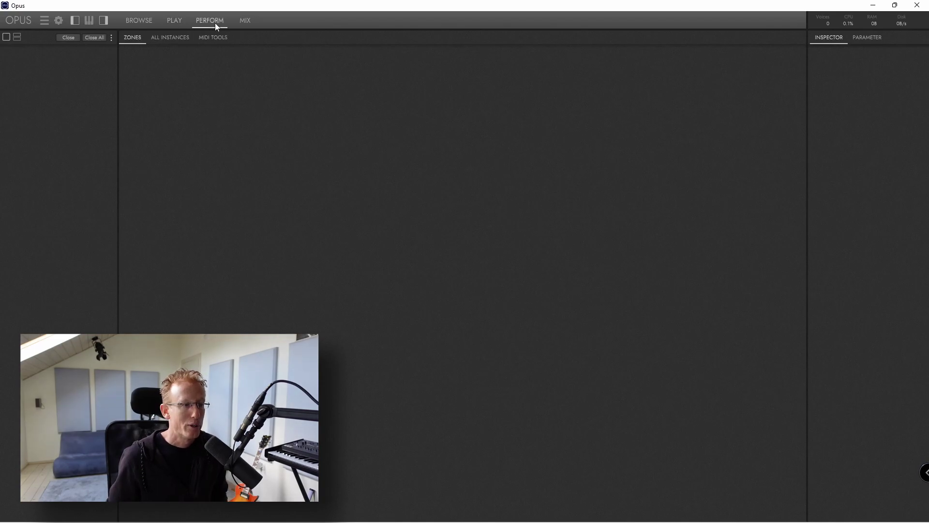
click(242, 22)
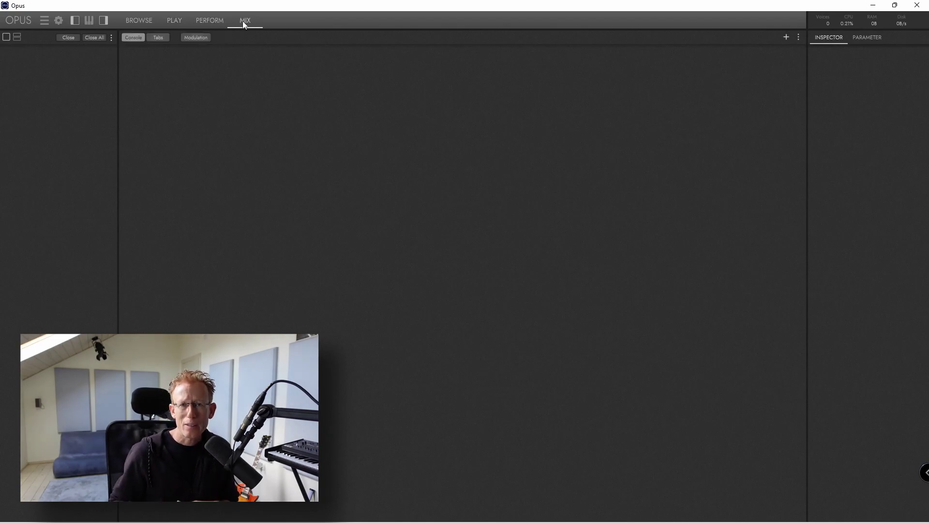
click(141, 23)
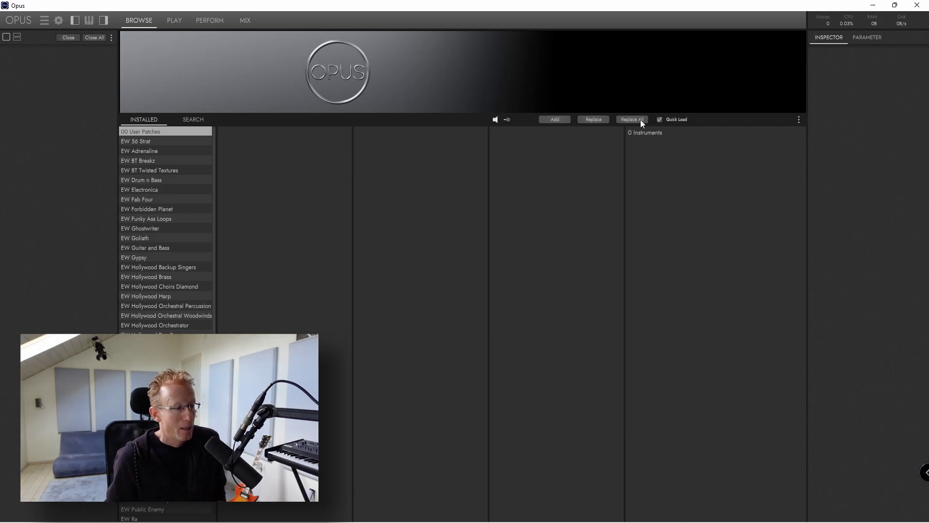
Browse EW Hollywood Solo Cello's Long, Short, Legato and Keyswitch folders, then load and show Solo Cello KS Master.
scroll(135, 240, down, 4)
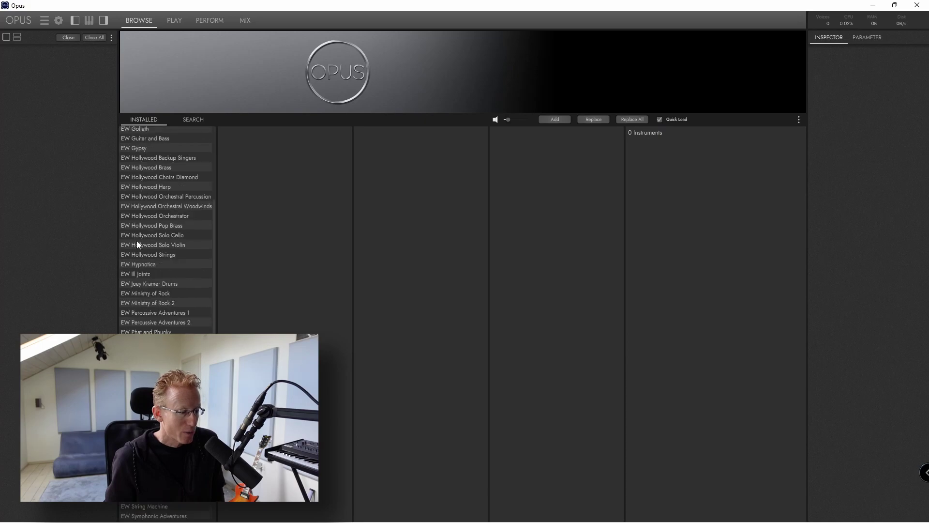
click(178, 237)
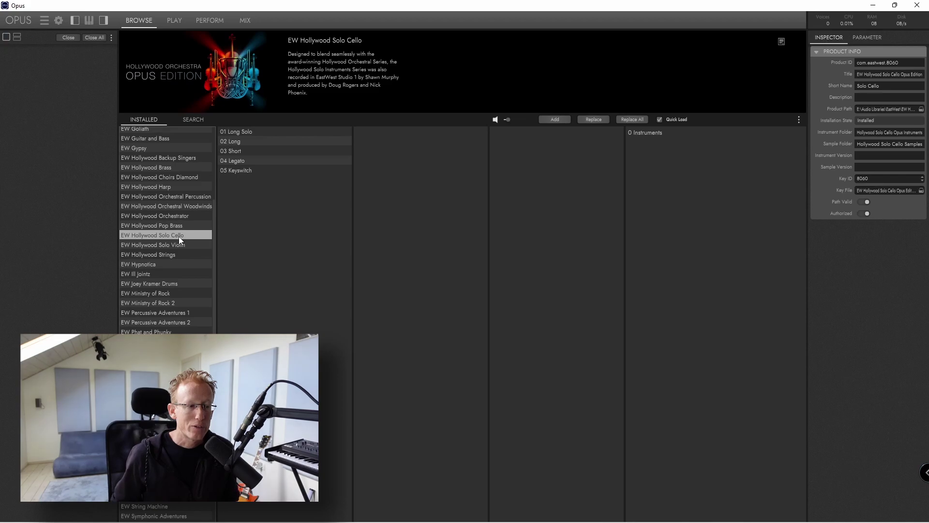
click(258, 131)
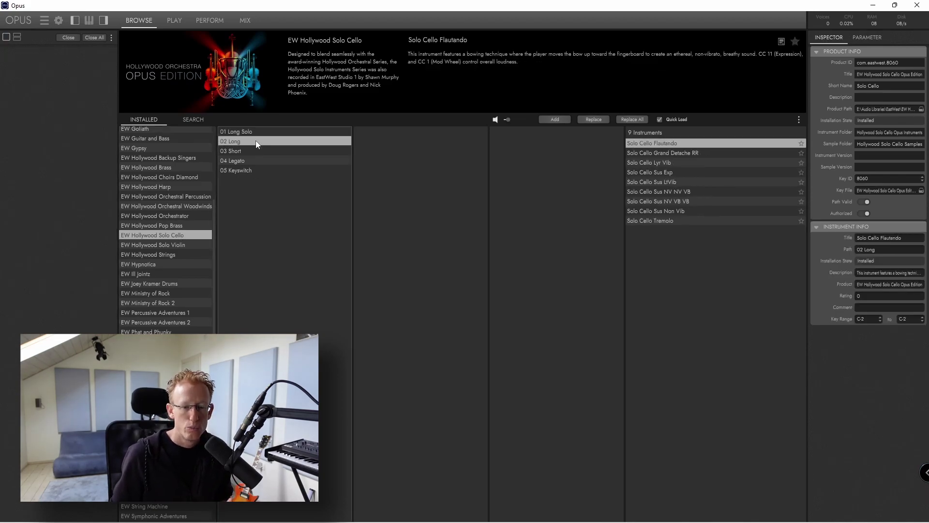
click(261, 149)
click(260, 159)
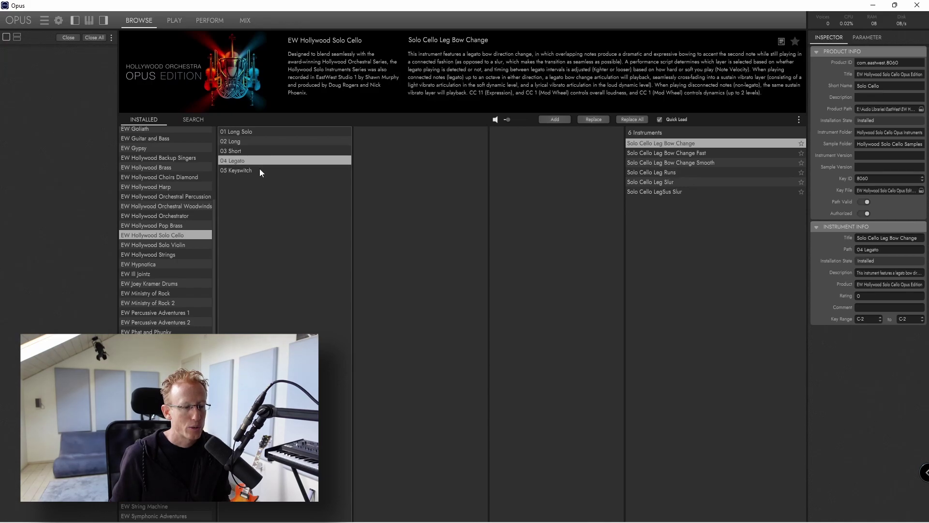
click(260, 170)
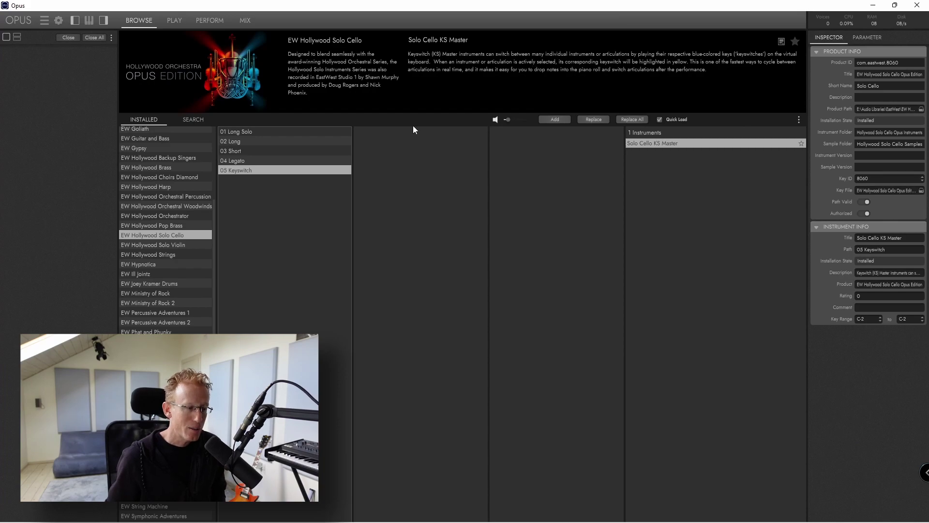
double_click(685, 143)
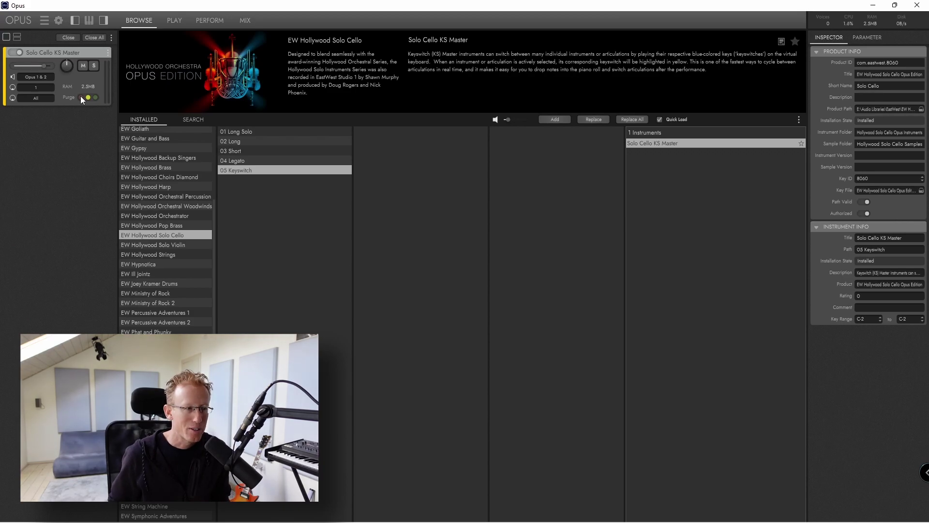
click(176, 21)
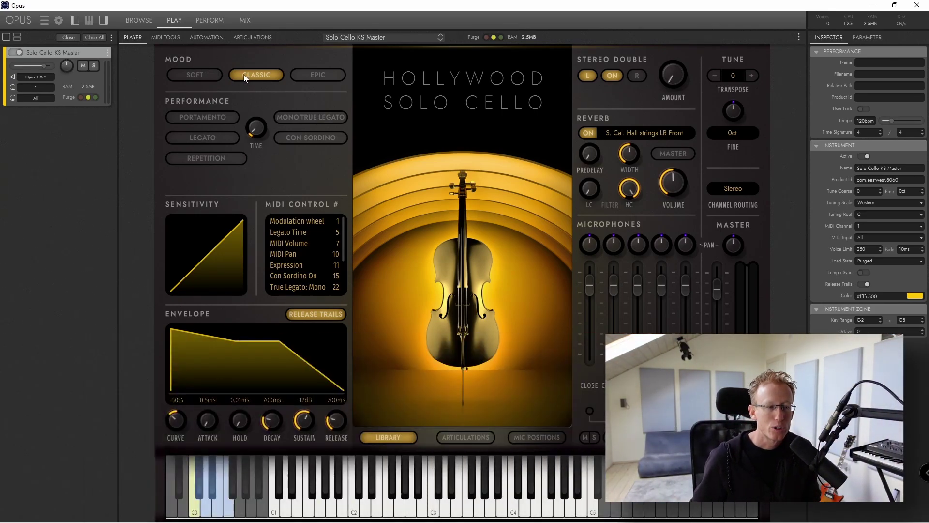
Set the cello to Soft mood with Portamento, and bend the sensitivity response into a steep curve.
click(316, 75)
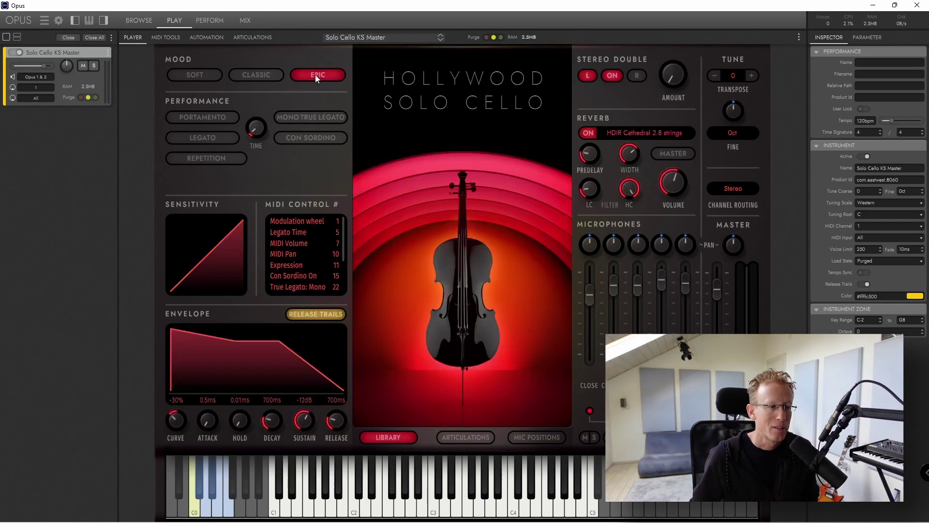
click(214, 77)
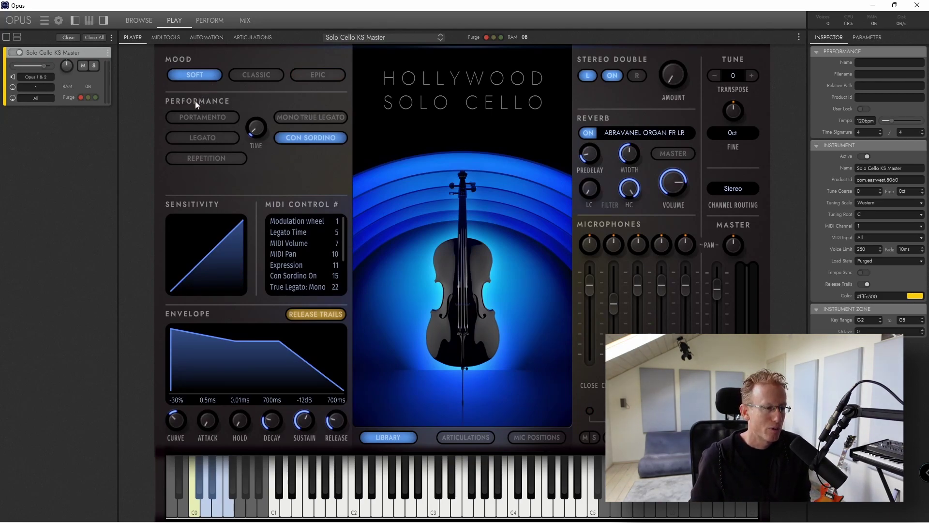
click(207, 136)
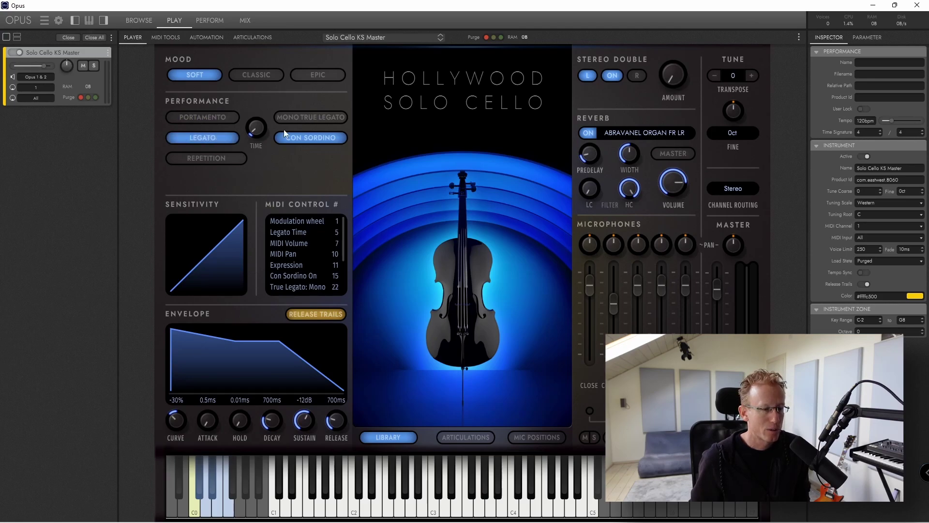
click(221, 116)
drag(223, 227, 223, 262)
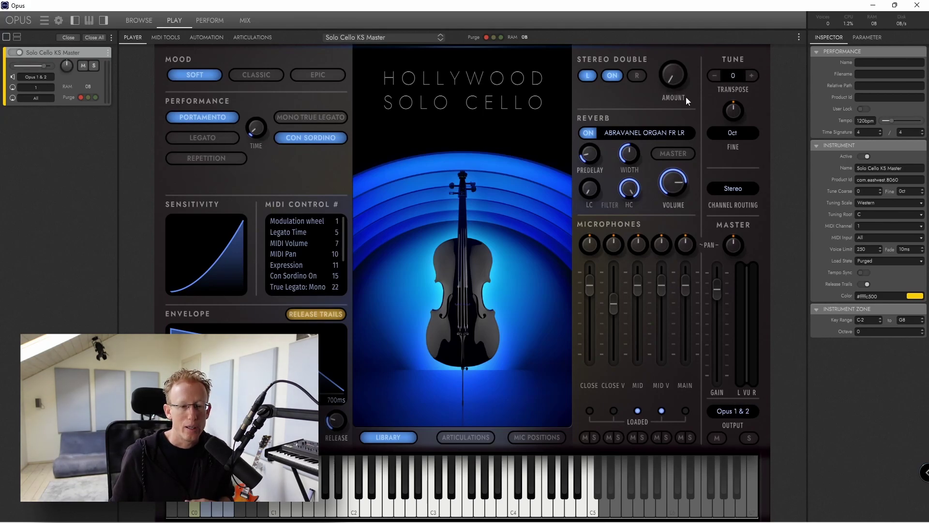
Choose the EW Fat Hall LR reverb preset and display the cello's Mid and Mid V microphone positions.
click(648, 134)
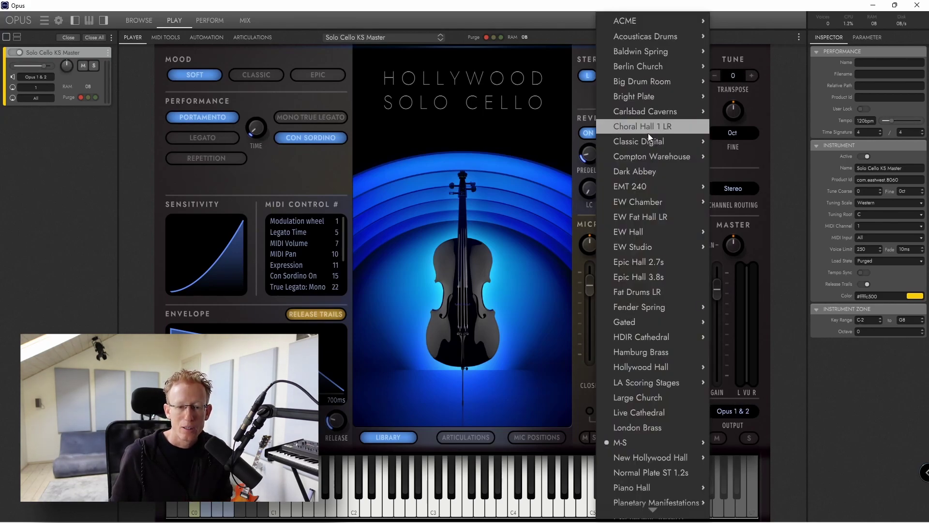
click(638, 217)
click(643, 135)
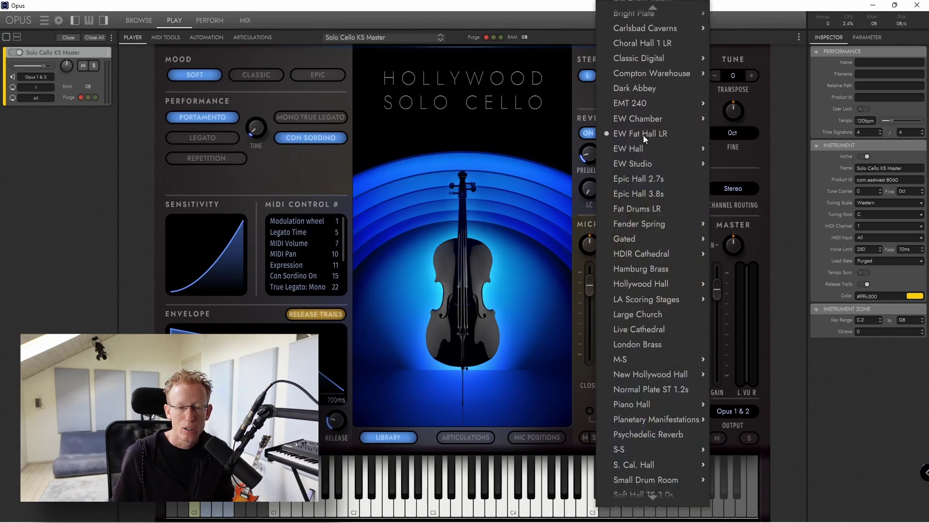
click(742, 280)
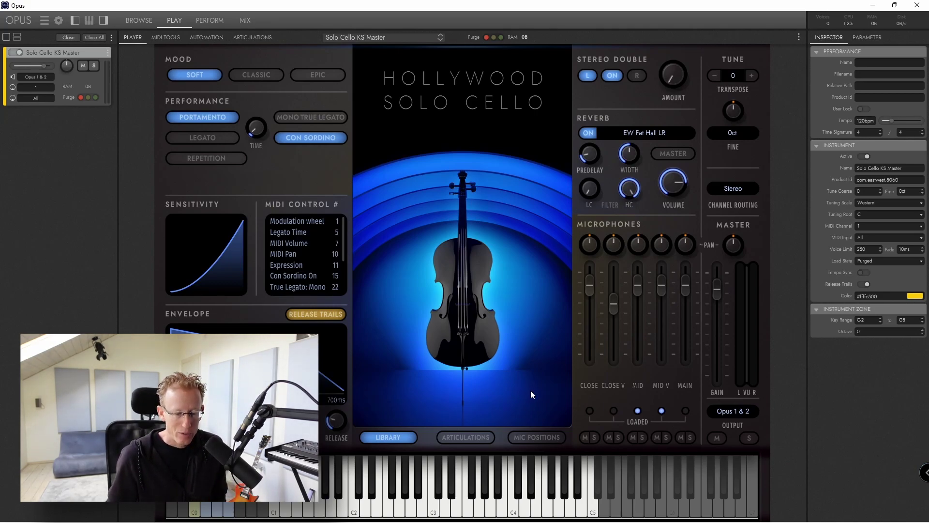
click(542, 437)
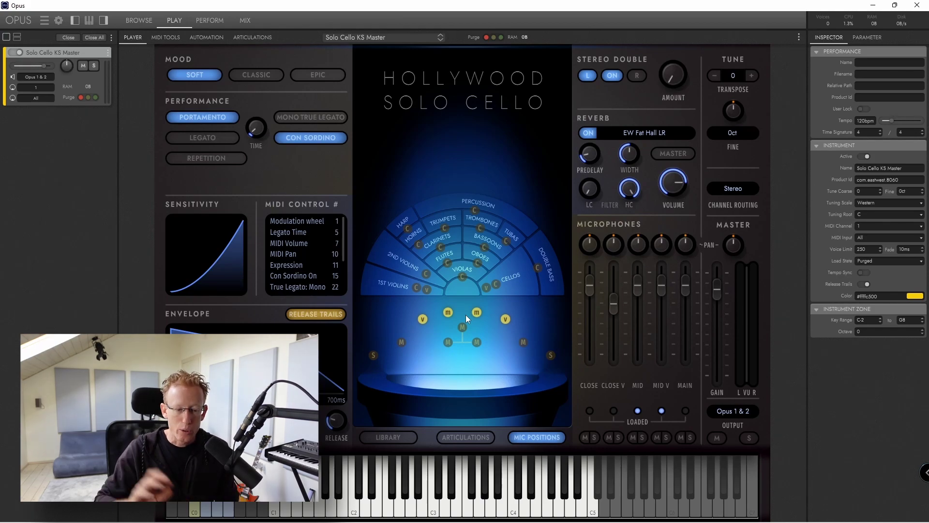
Show the Solo Cello's six enabled articulations with their volume offsets and trigger keys.
click(465, 440)
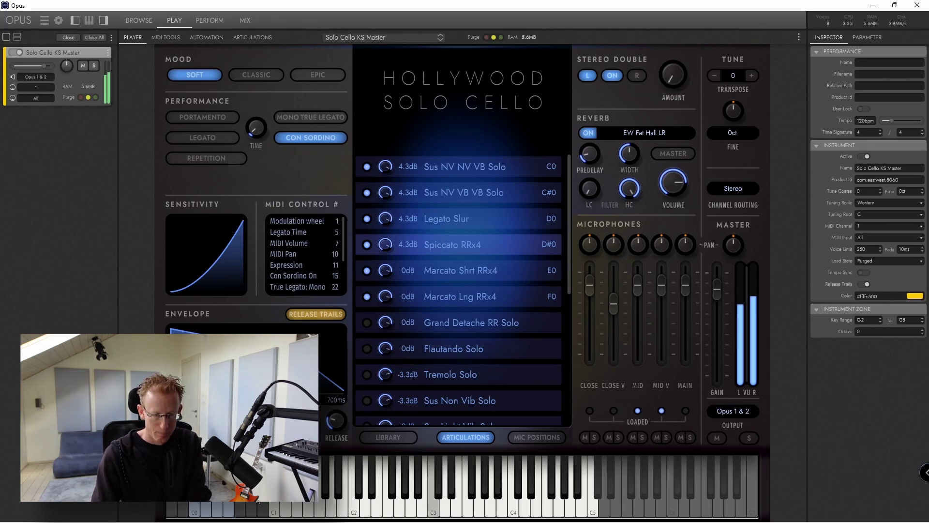
Set the reverb to EMT 240 1.5 sec, then switch articulation from Legato Slur to Sus NV VB VB Solo.
click(650, 132)
mouse_move(649, 103)
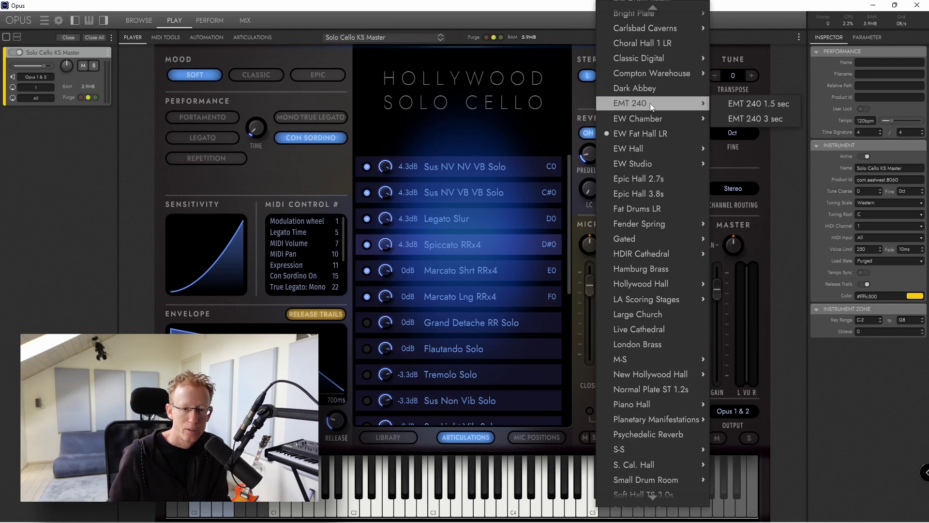
click(740, 101)
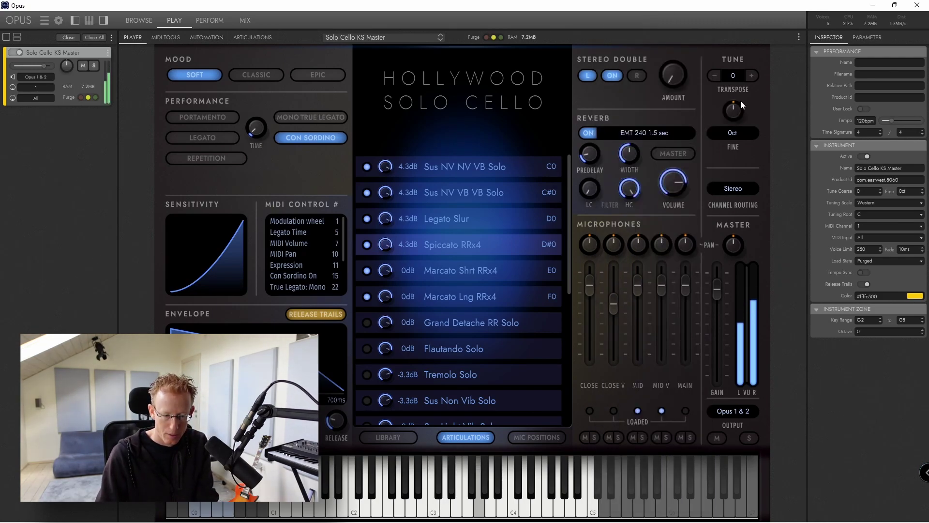
click(486, 216)
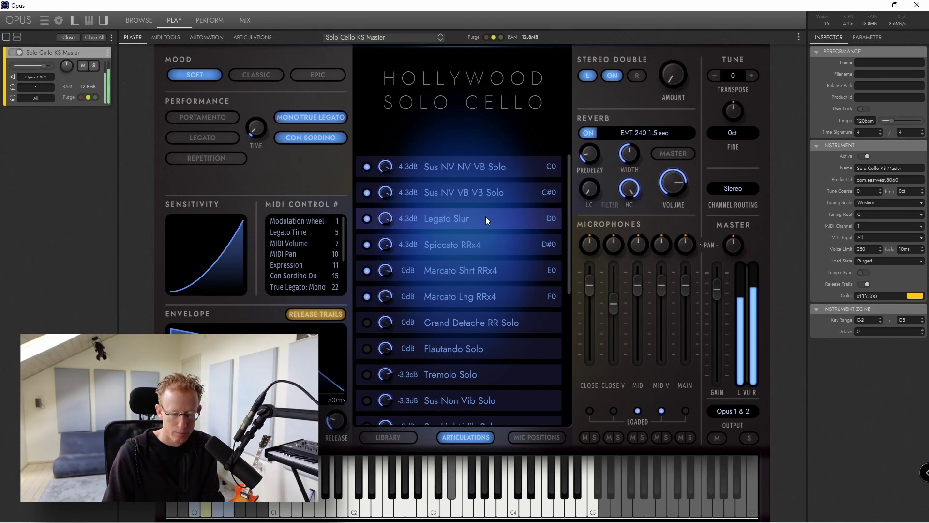
click(480, 188)
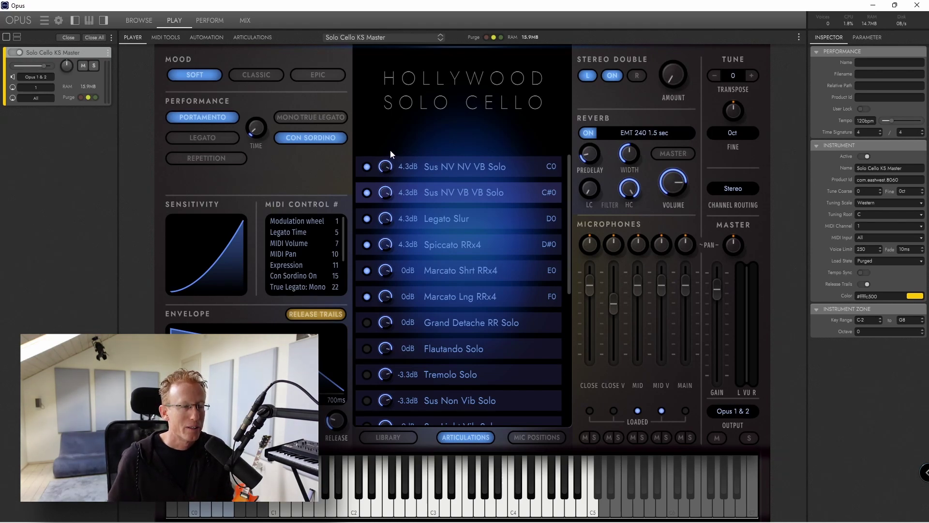
View the cello's performance zones, then return to the browser listing Solo Cello KS Master.
click(212, 21)
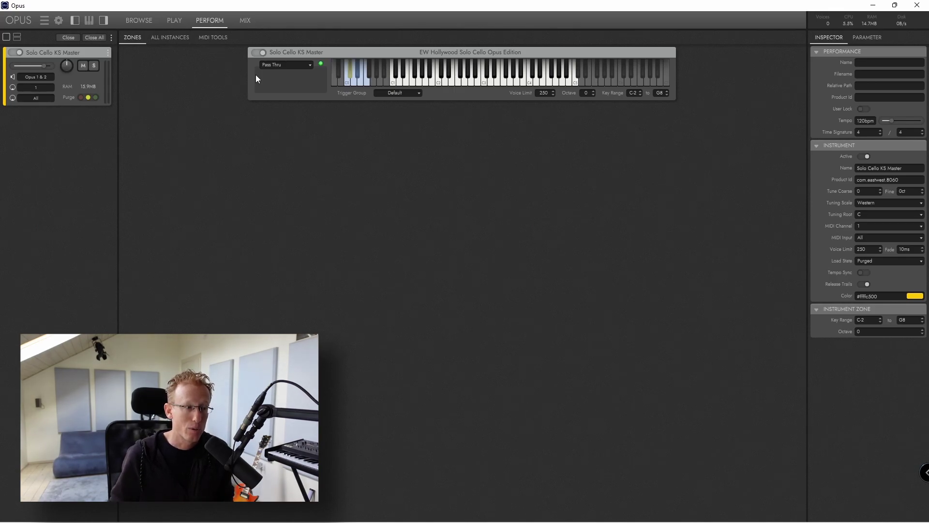
click(124, 20)
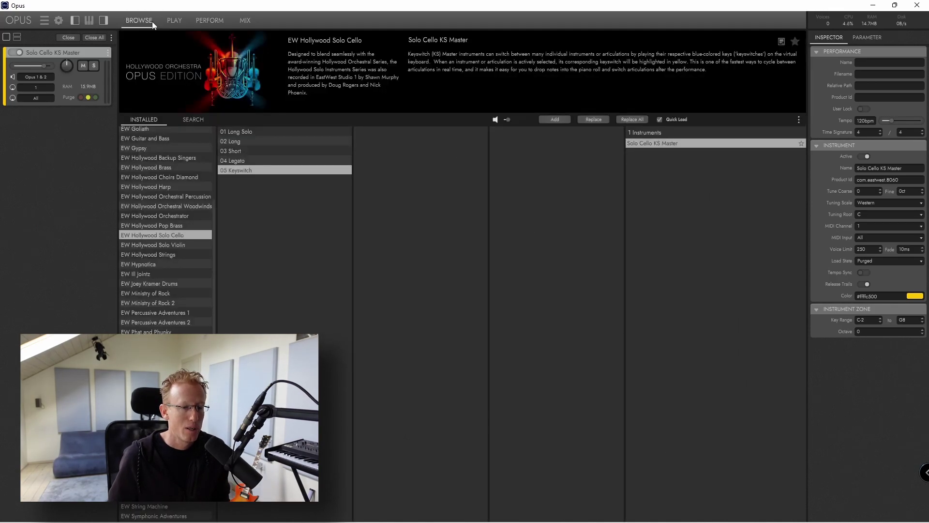
Load Solo Violin KS Master from EW Hollywood Solo Violin's 05 Keyswitch folder into the rack.
click(180, 244)
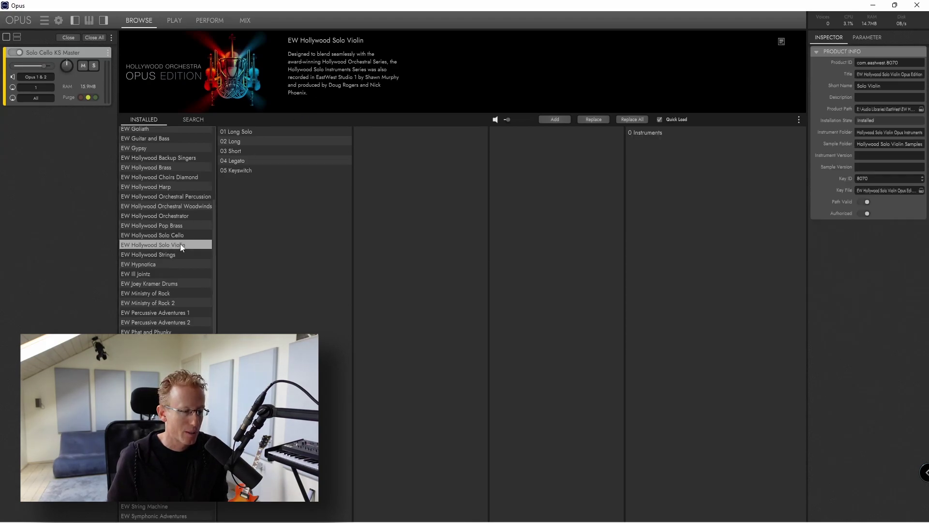
click(238, 170)
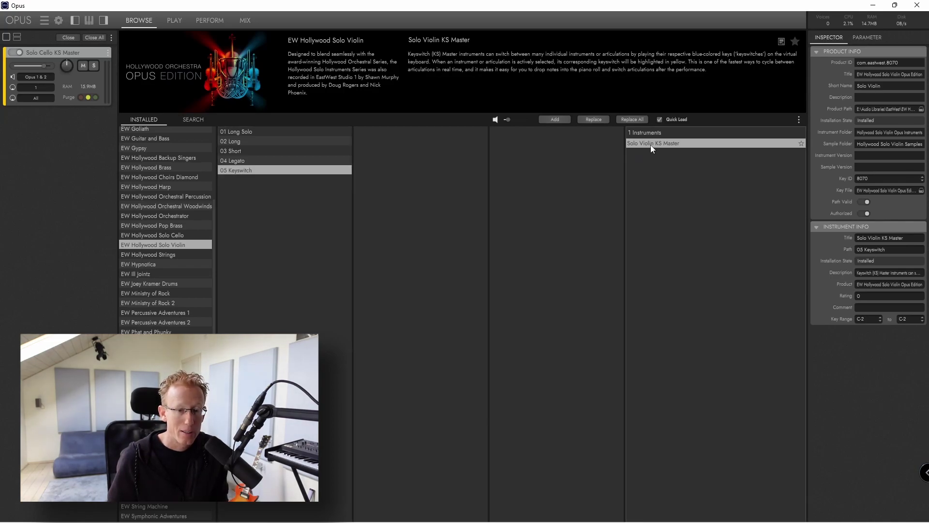
drag(650, 144, 56, 127)
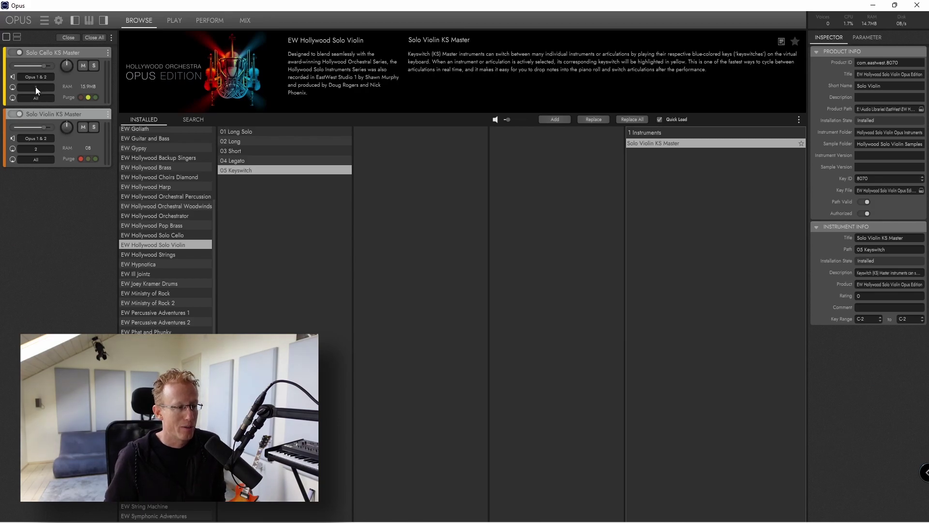
Set both violin and cello to receive MIDI on Omni, then check the zones and mixer.
click(42, 149)
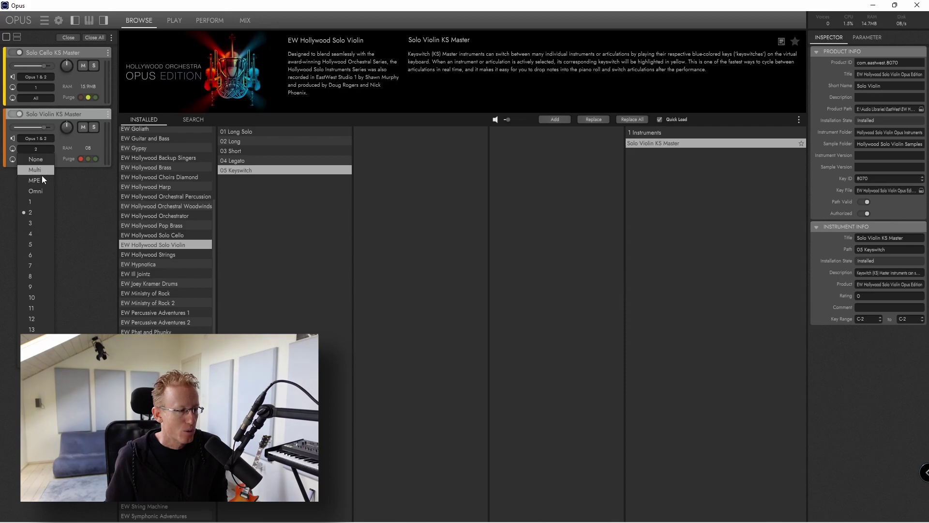
click(42, 189)
click(50, 87)
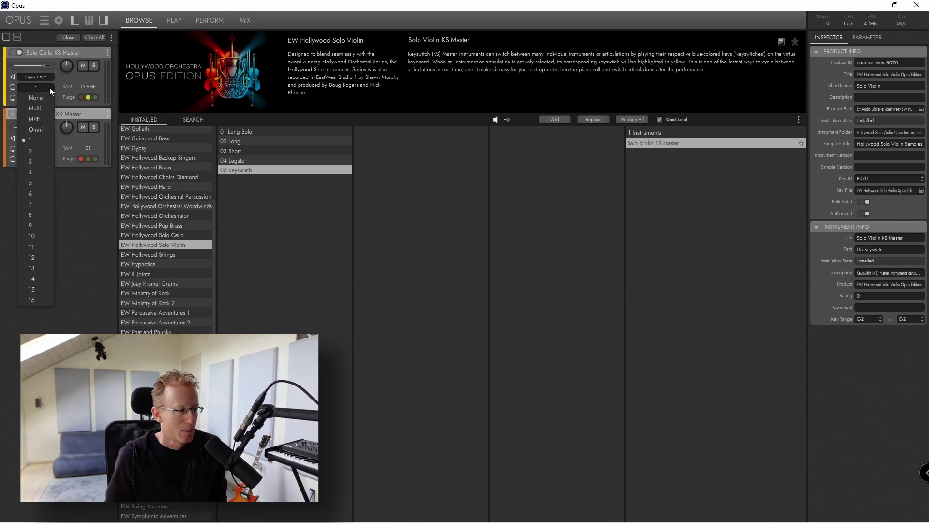
click(42, 127)
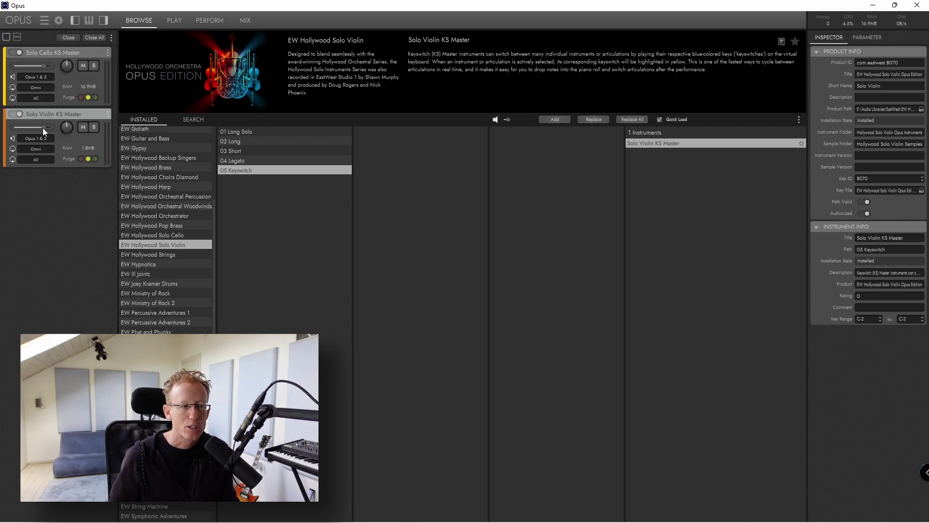
click(213, 21)
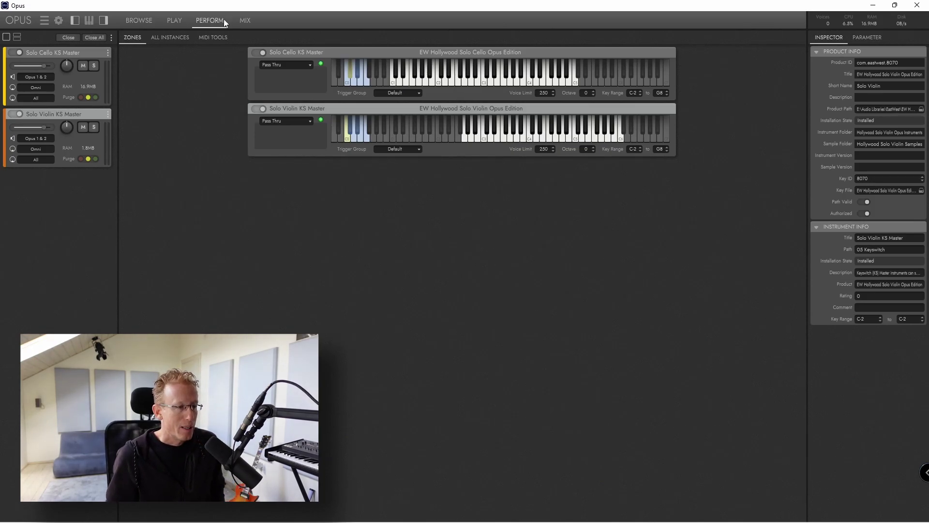
click(246, 21)
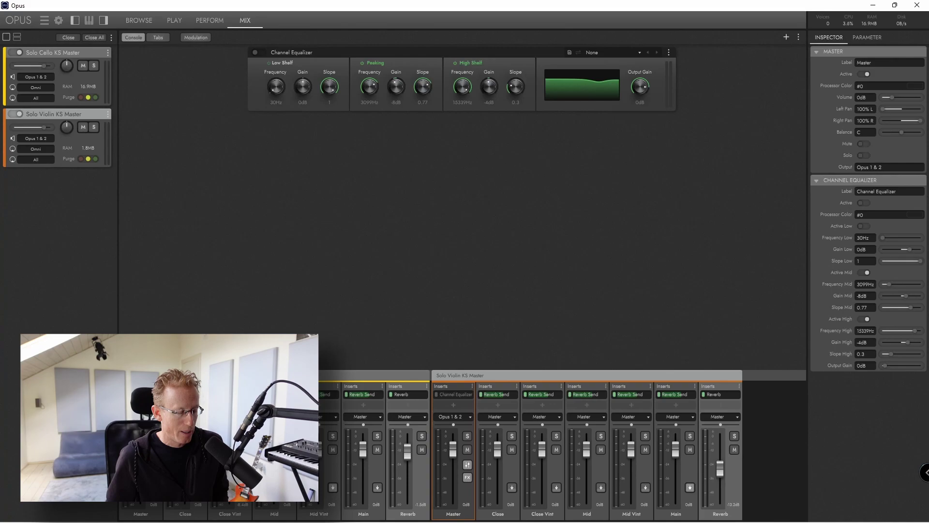
click(141, 514)
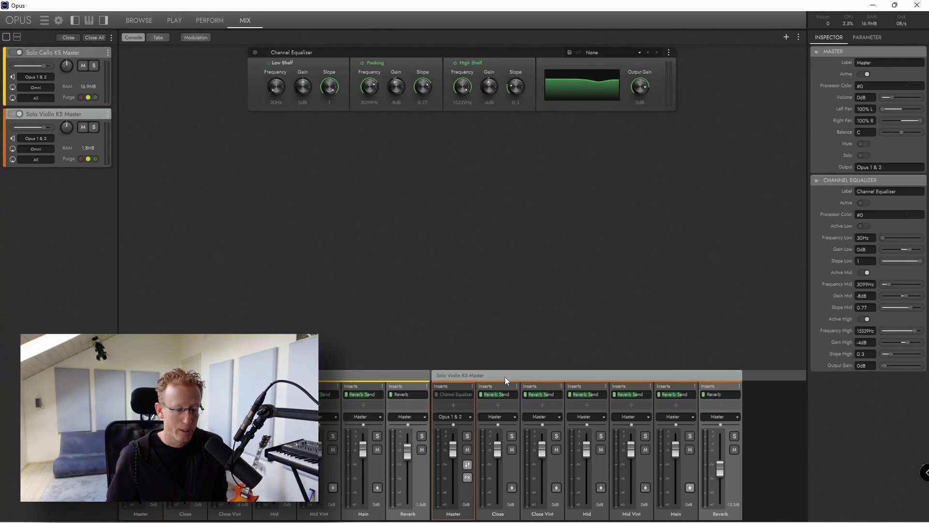
click(485, 377)
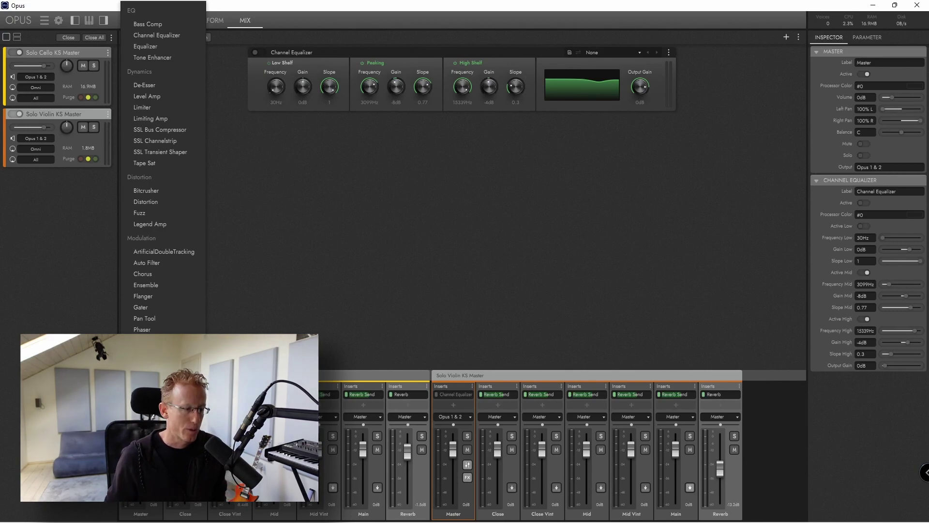
click(313, 277)
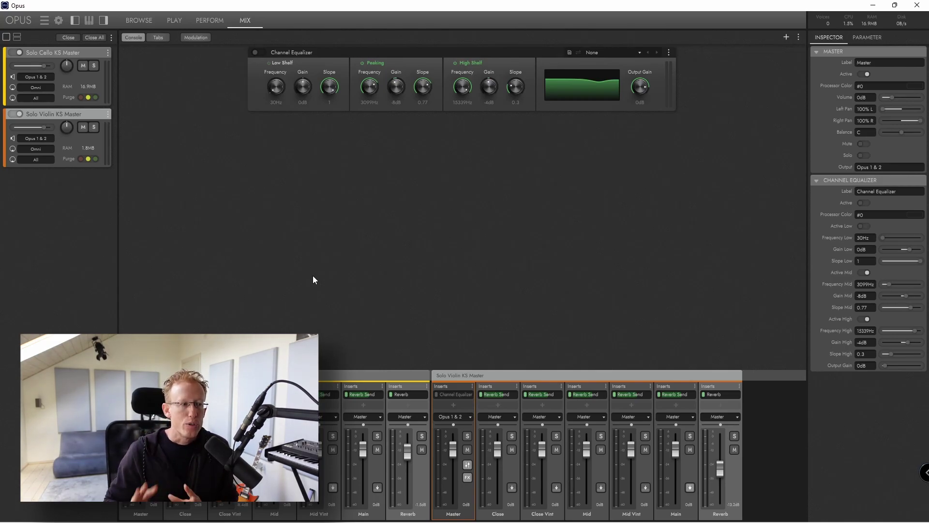
Tour the Browse, Play, Perform and Mix pages for the loaded violin and cello.
click(140, 20)
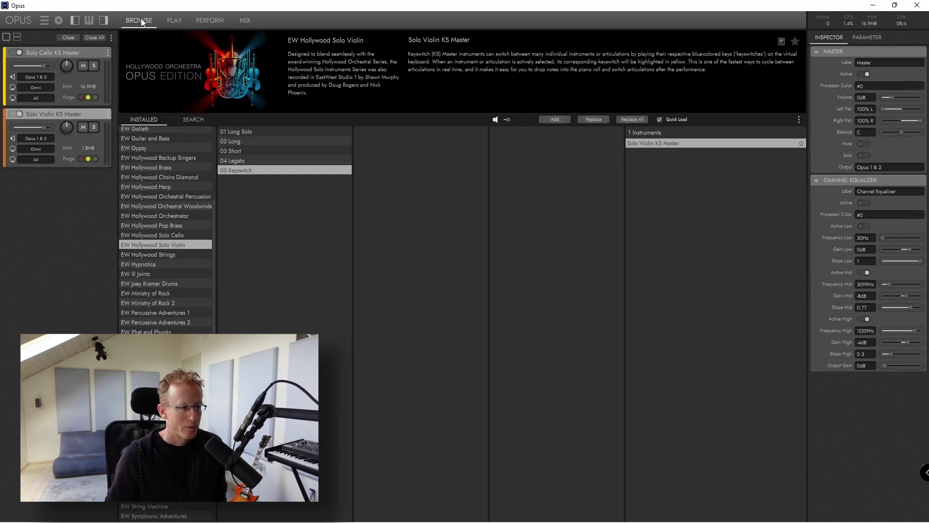
click(175, 20)
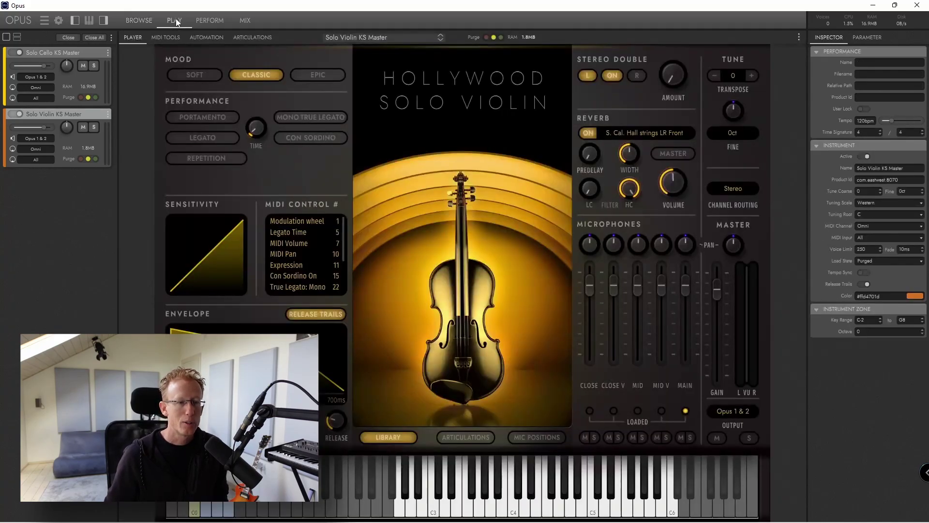
click(202, 20)
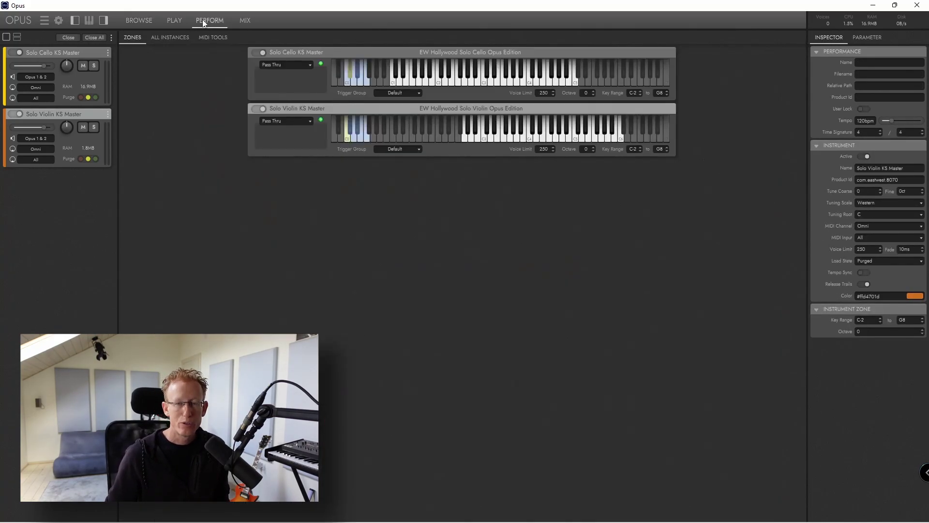
click(247, 21)
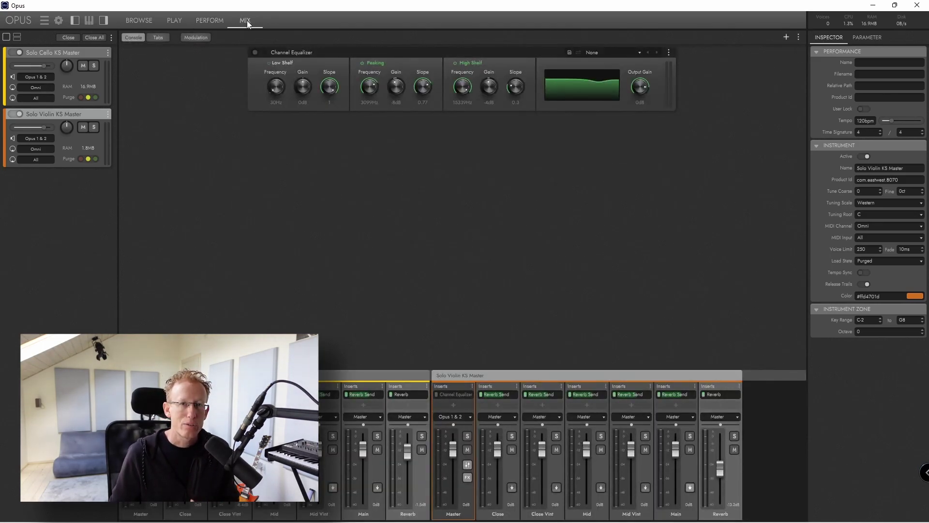
Back on Perform, view the All Instances list and then the empty MIDI Tools area.
click(209, 20)
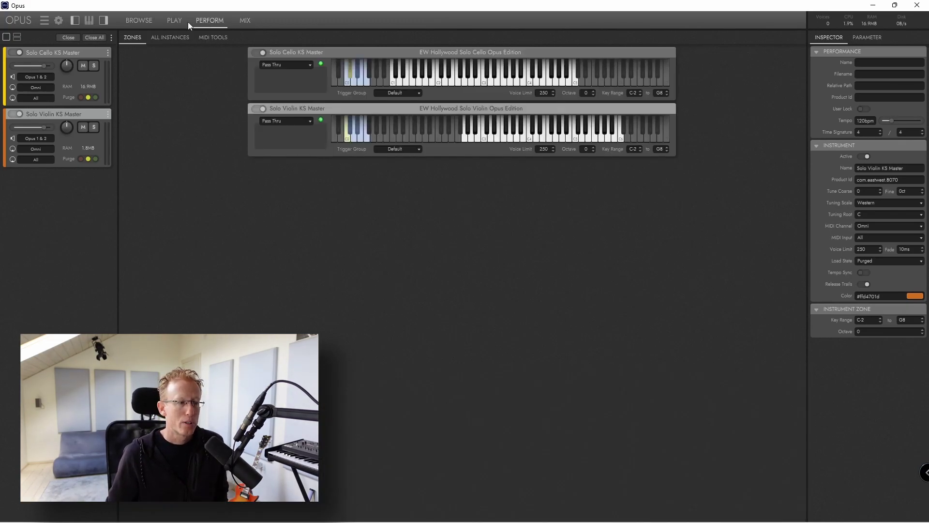
click(177, 39)
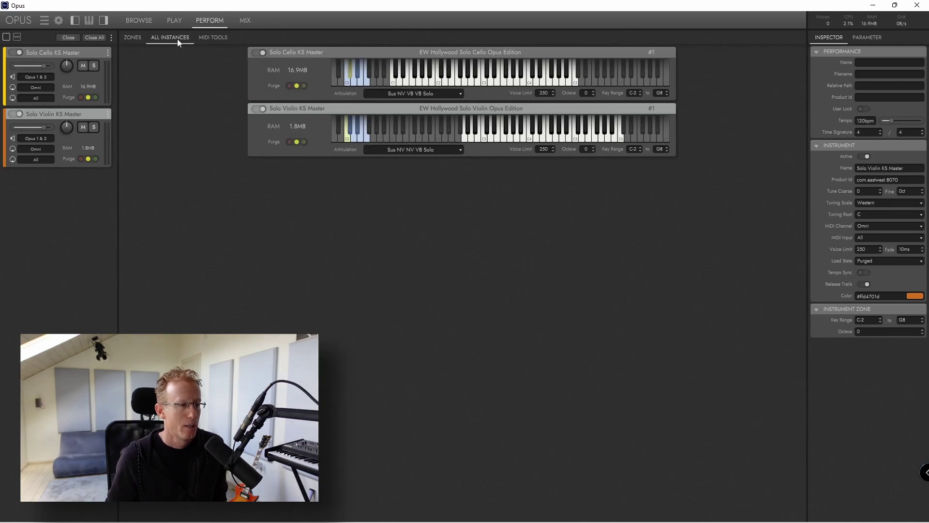
click(212, 37)
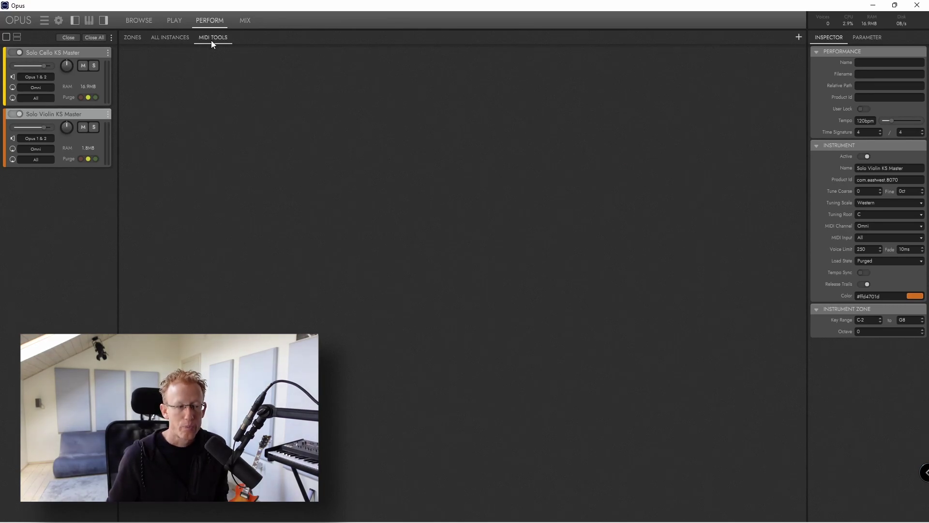
Add a Chorder MIDI tool, remove it with Remove All, and return to the library browser.
click(798, 38)
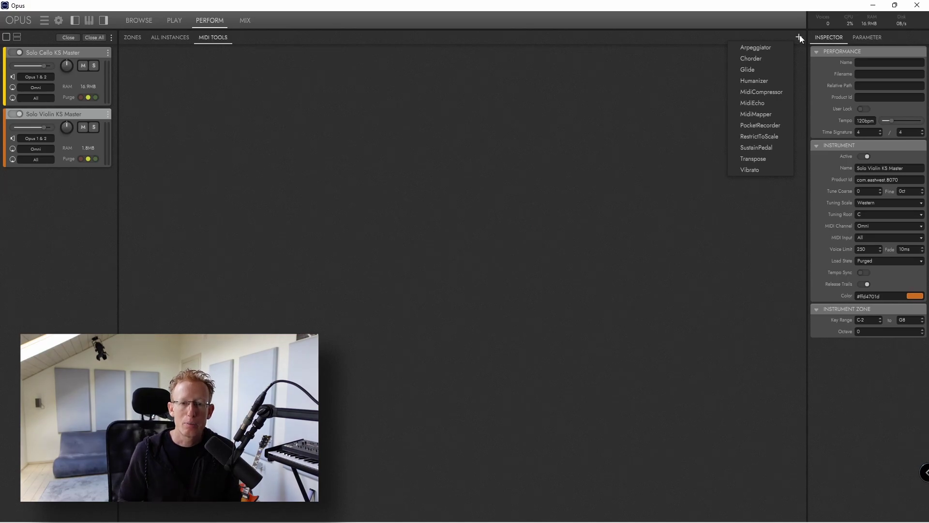
click(762, 60)
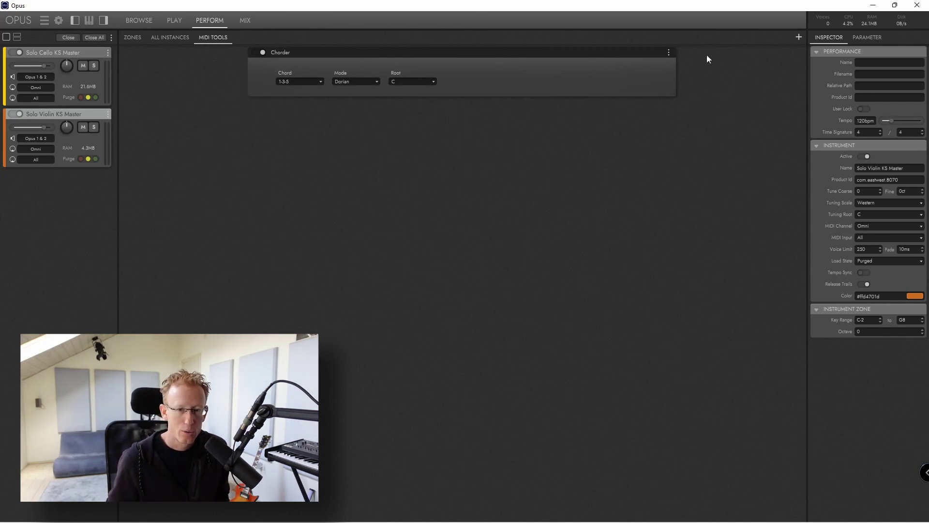
click(669, 52)
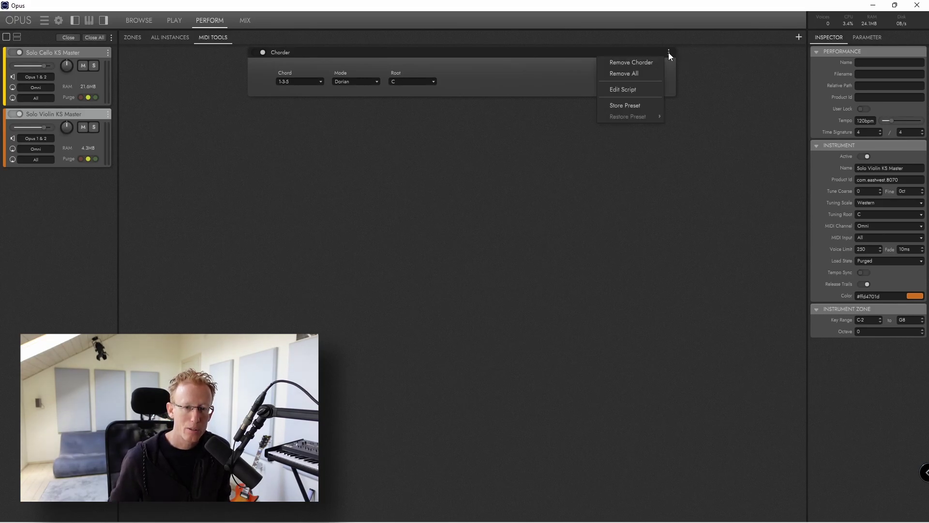
click(649, 73)
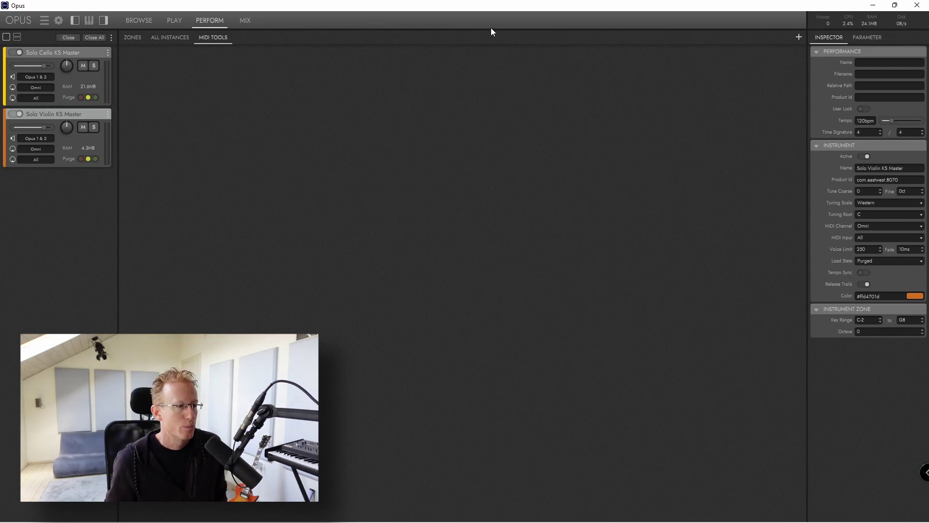
click(140, 21)
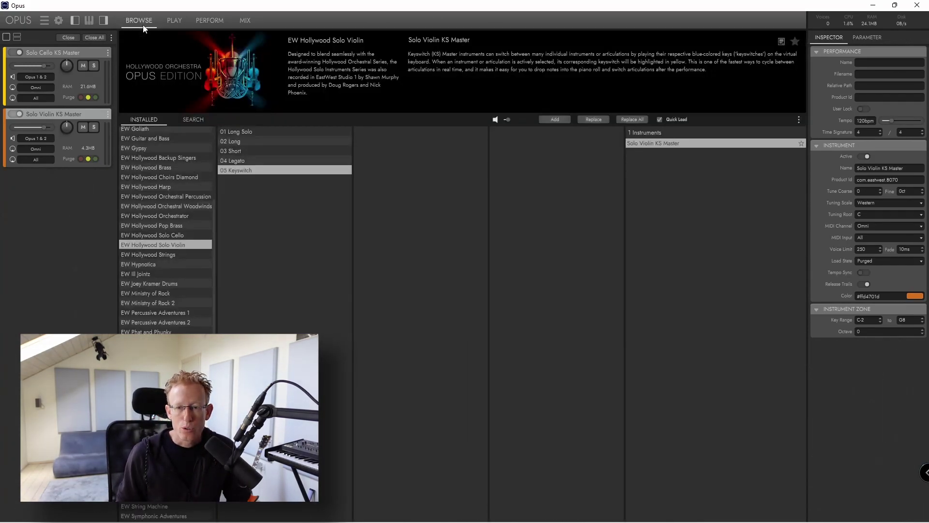
Load VOS Phrases KS Beatle Juice from EW Voices of Soul's Phrases KS FX Presets, replacing the violin.
scroll(157, 152, down, 3)
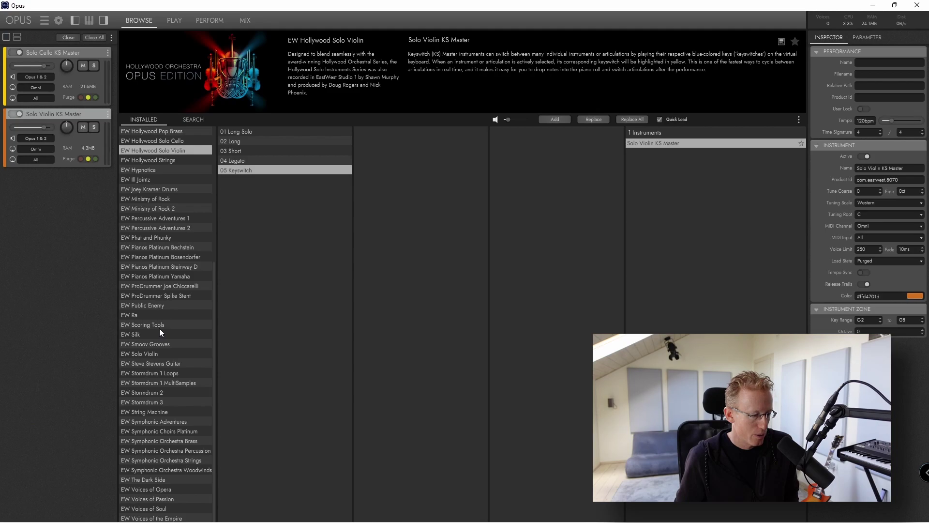
scroll(178, 355, up, 7)
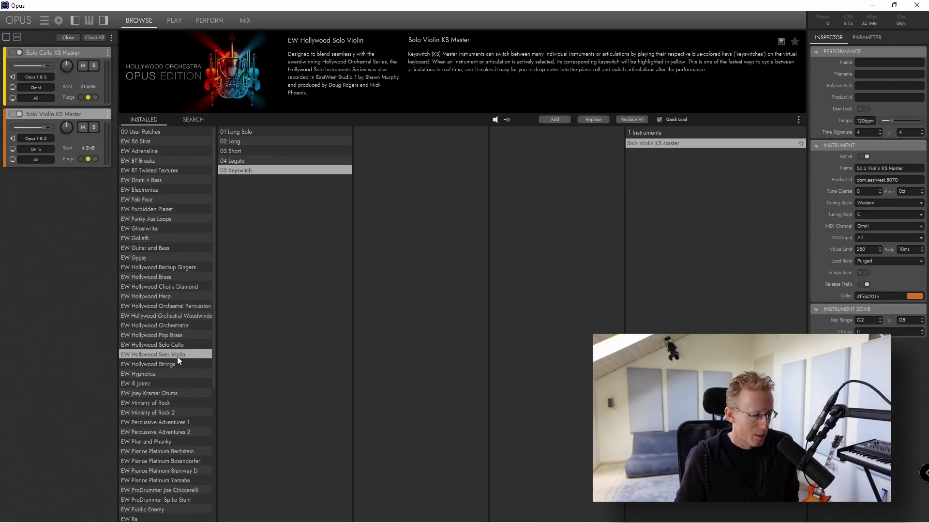
scroll(157, 271, down, 7)
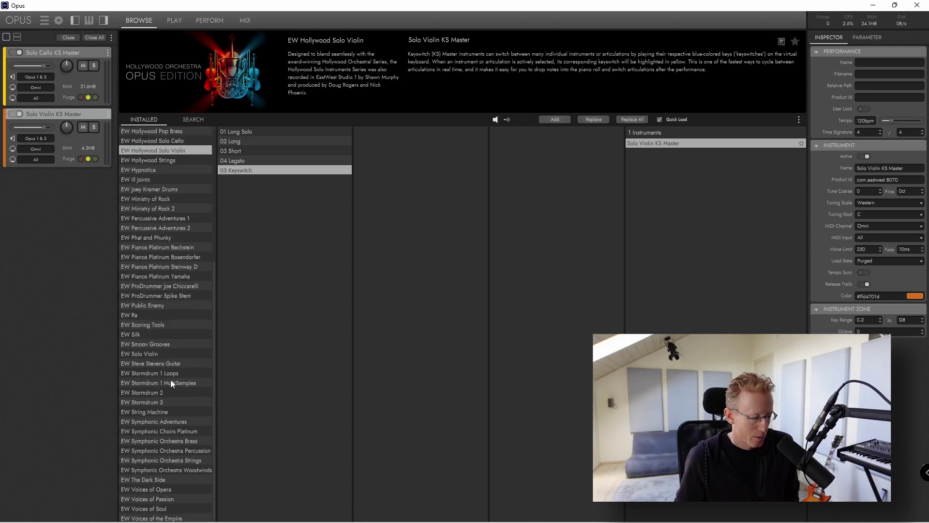
click(168, 509)
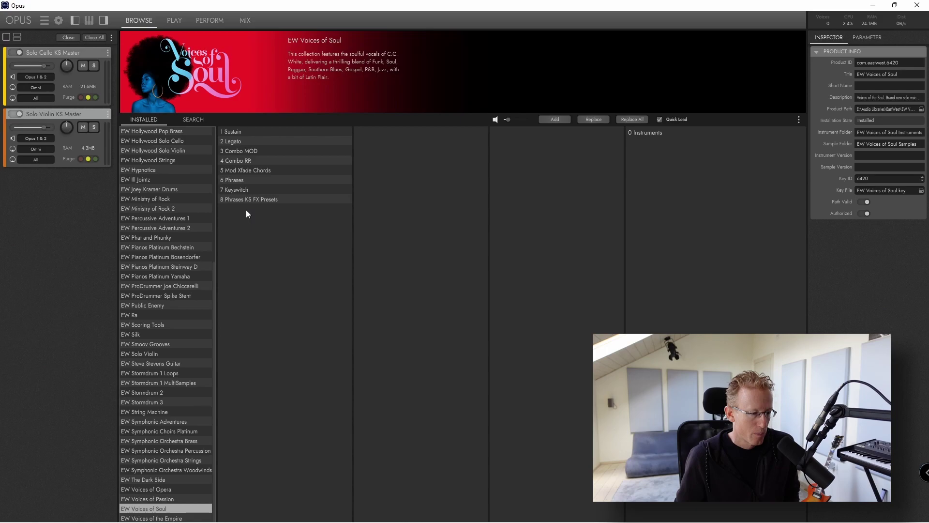
click(247, 129)
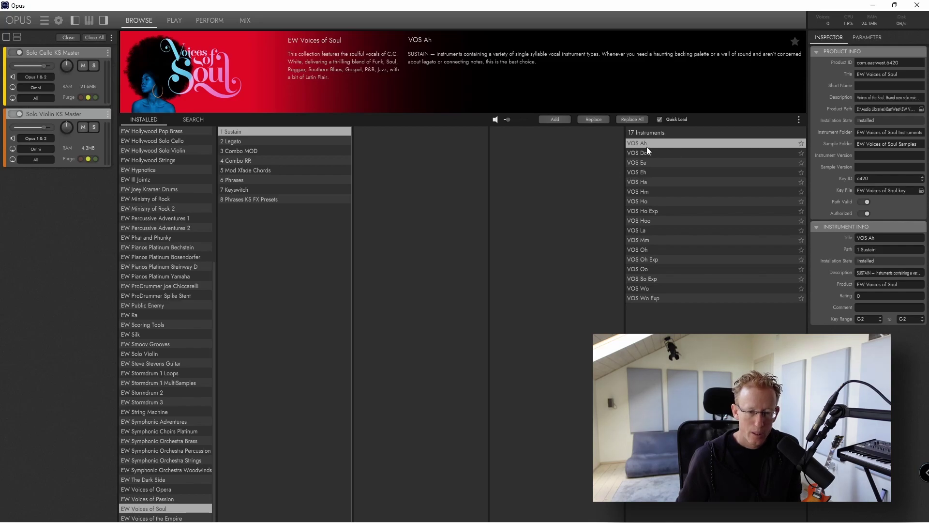
click(248, 200)
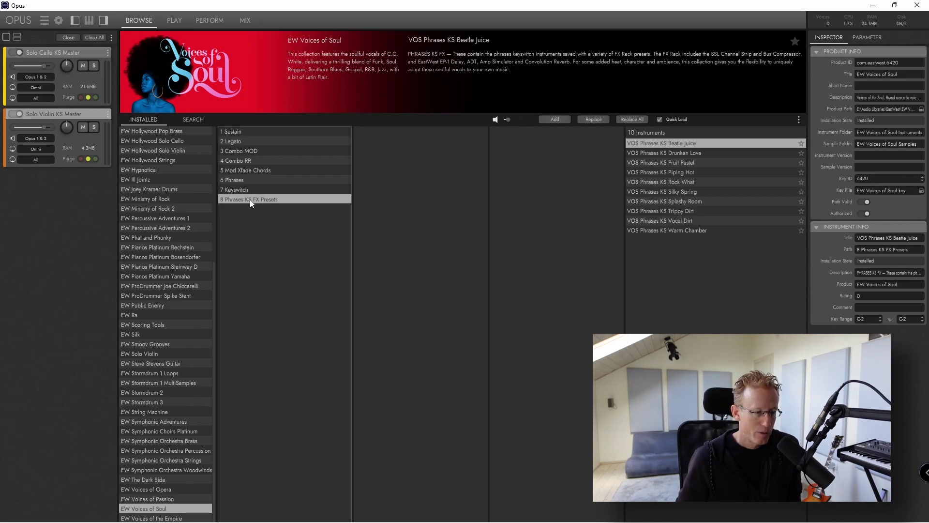
double_click(657, 142)
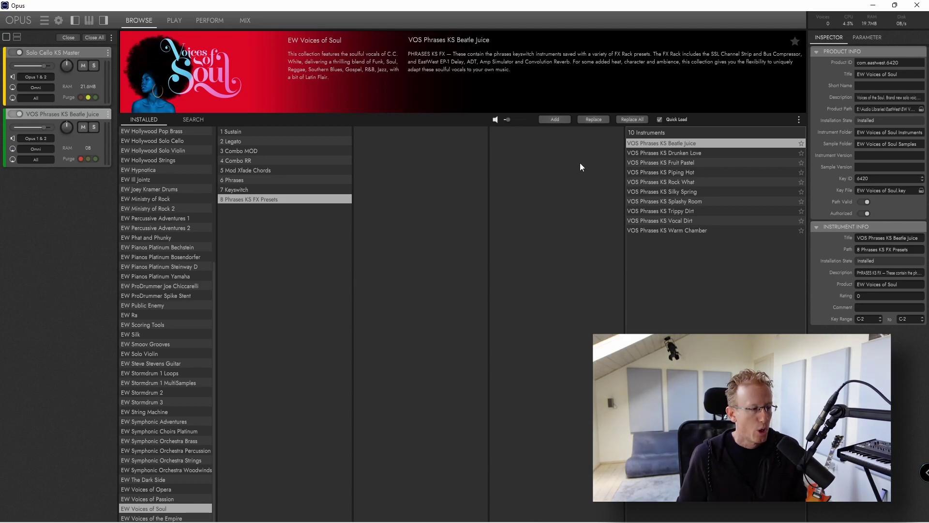
click(107, 52)
Close the Solo Cello instance and show the Beatle Juice Voices of Soul player.
click(118, 66)
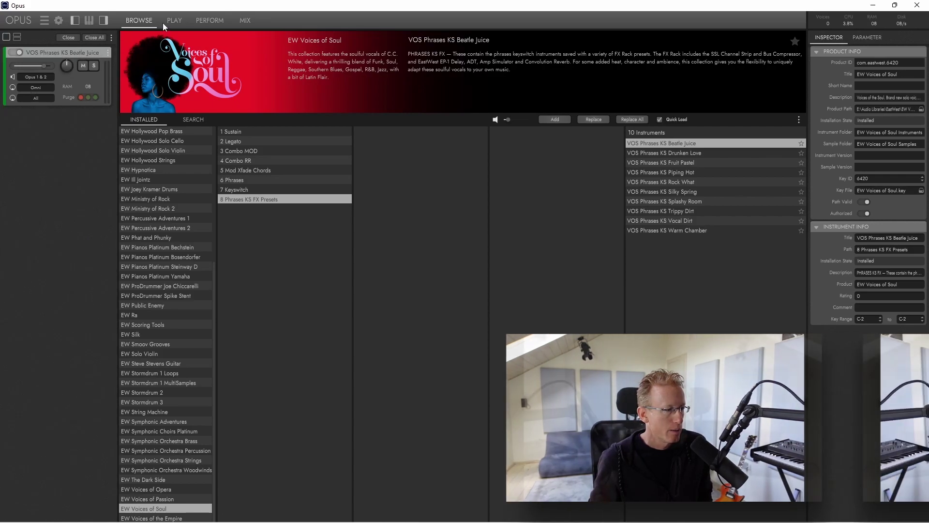
click(173, 23)
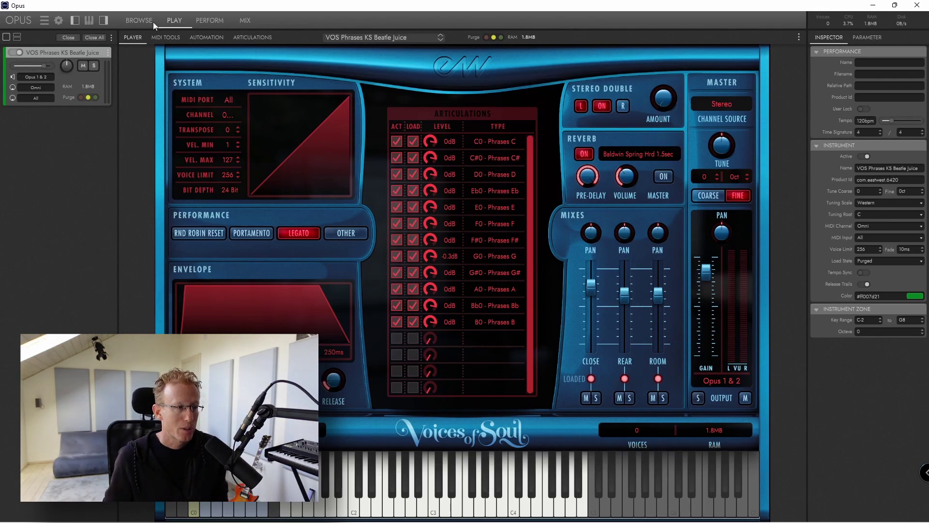
Cycle through Browse, Play and Perform to the mixer with Legend Amp, SSL Channelstrip and SSL Bus Compressor.
click(139, 20)
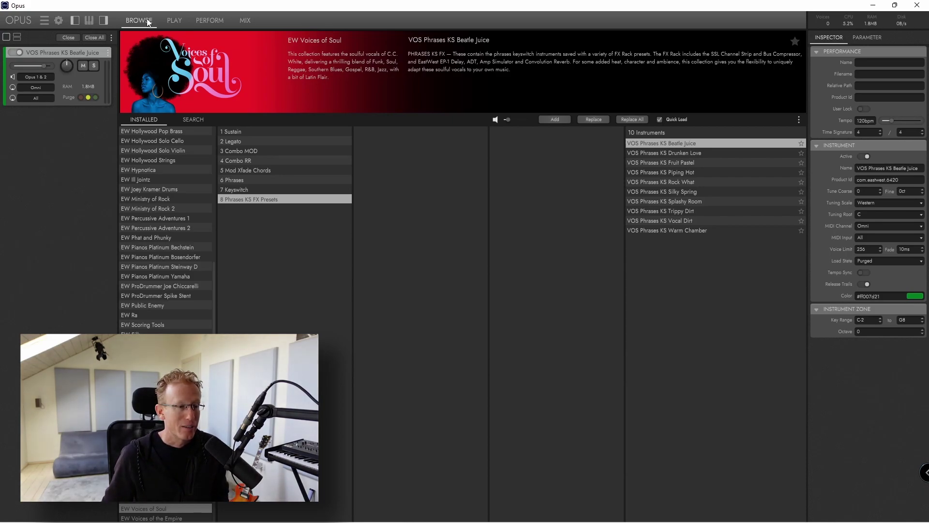
click(172, 22)
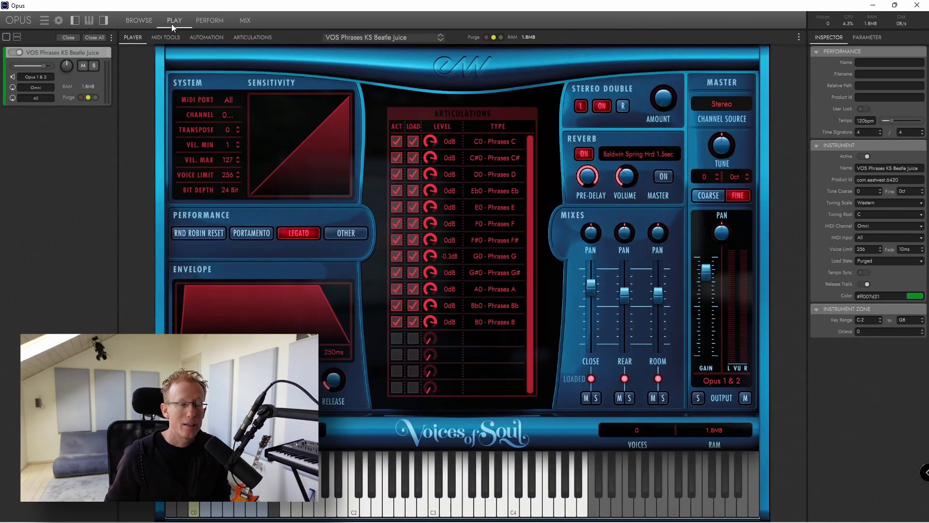
click(203, 21)
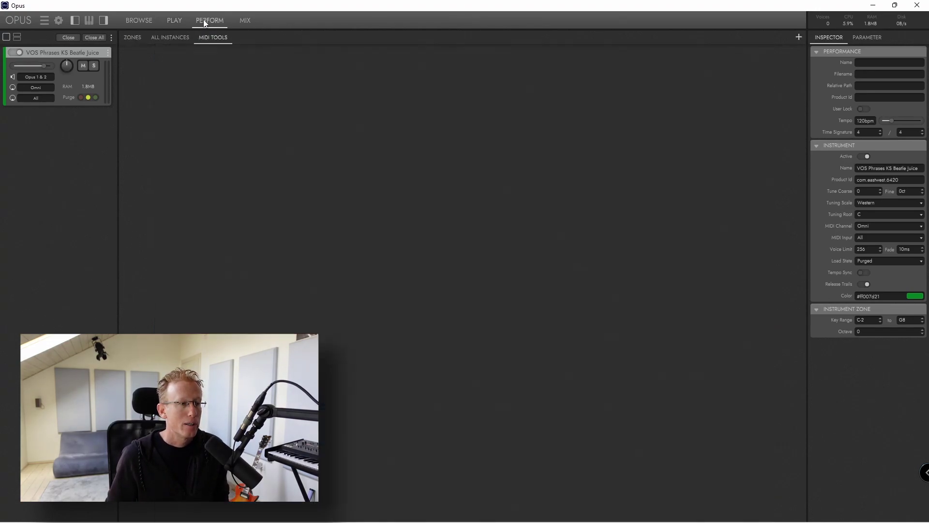
click(243, 21)
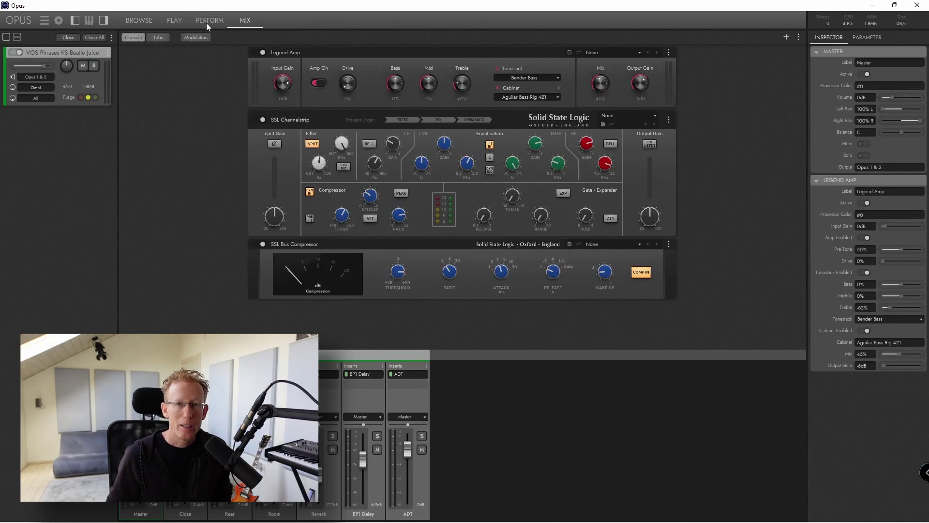